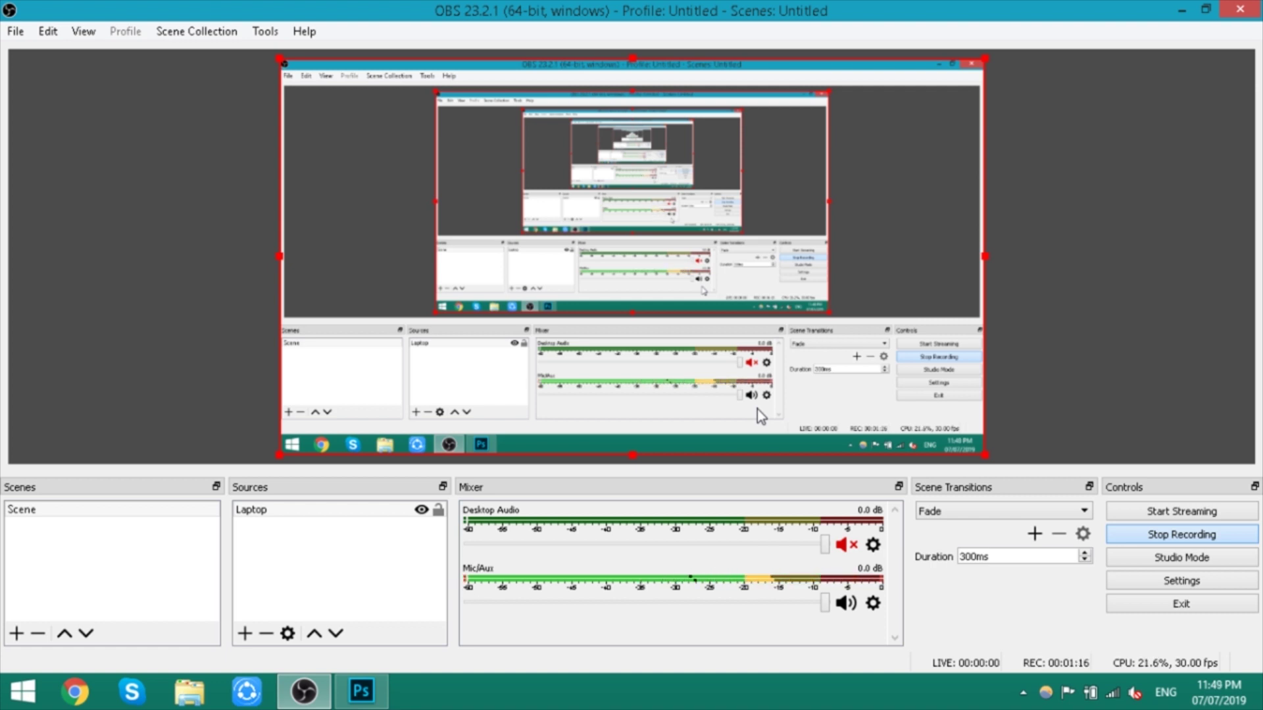
# Step: Switch from OBS to Photoshop, showing the blank Artboard 1 with its empty Layer 1
pyautogui.click(361, 691)
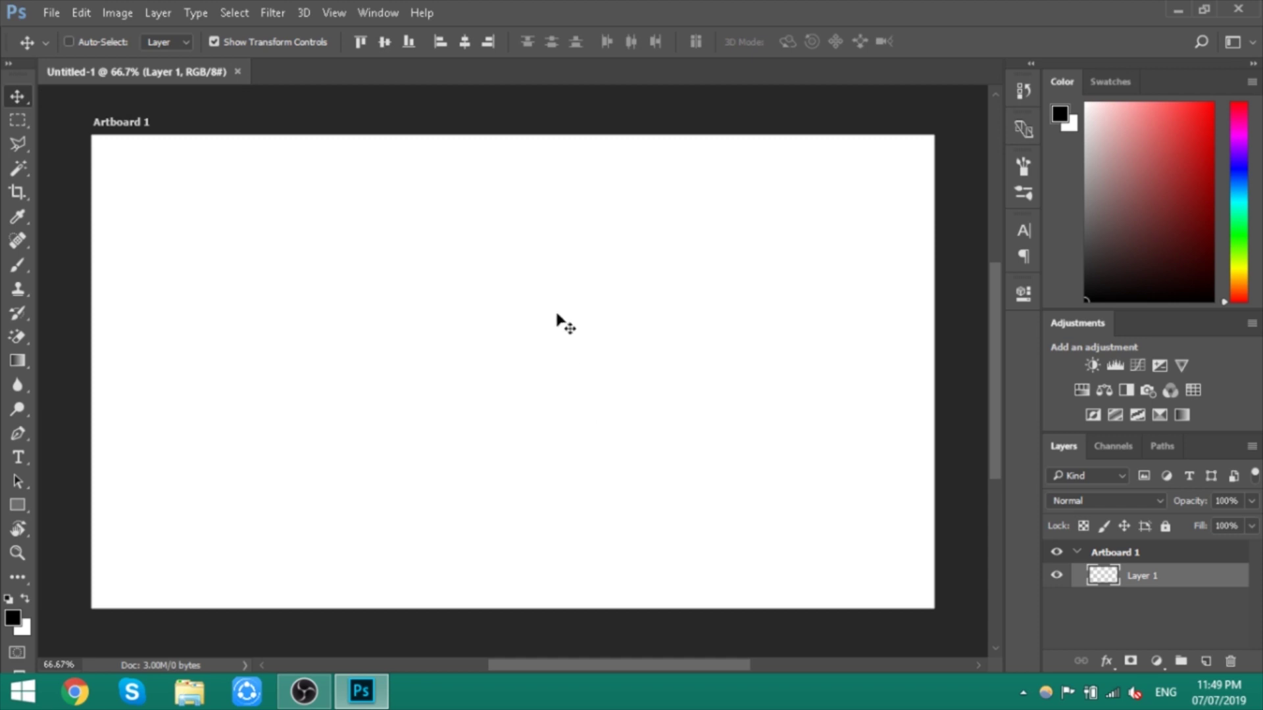
# Step: Select the Pen tool, leaving the options bar in Shape mode
pyautogui.press('p')
pyautogui.press('v')
pyautogui.press('p')
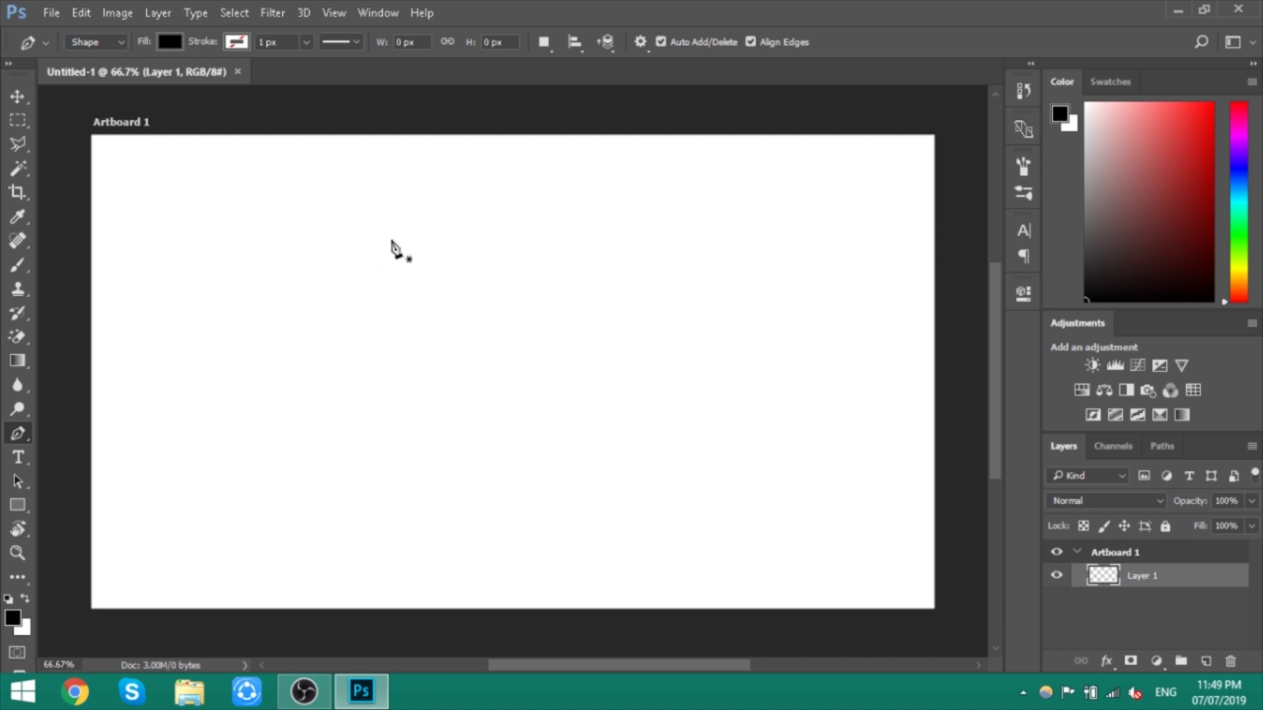
# Step: Draw a three-anchor curved test shape in Shape mode, then delete it along with Layer 1
pyautogui.click(119, 44)
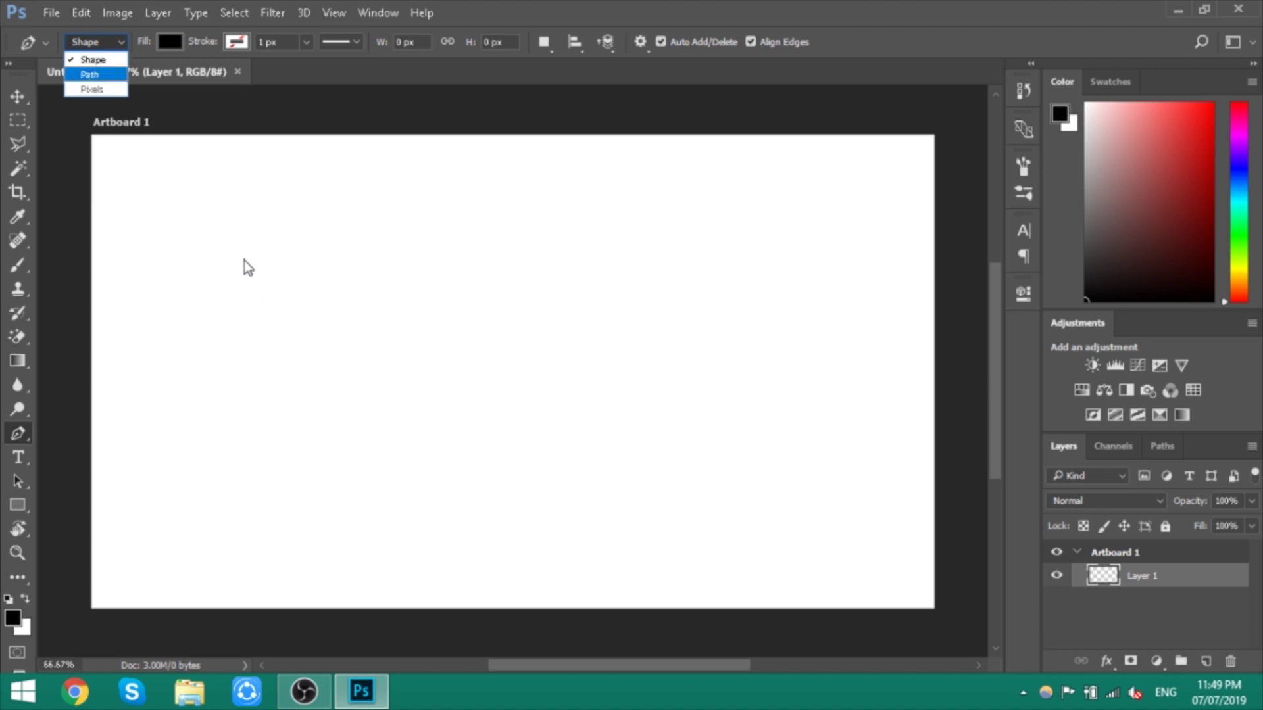
pyautogui.click(408, 276)
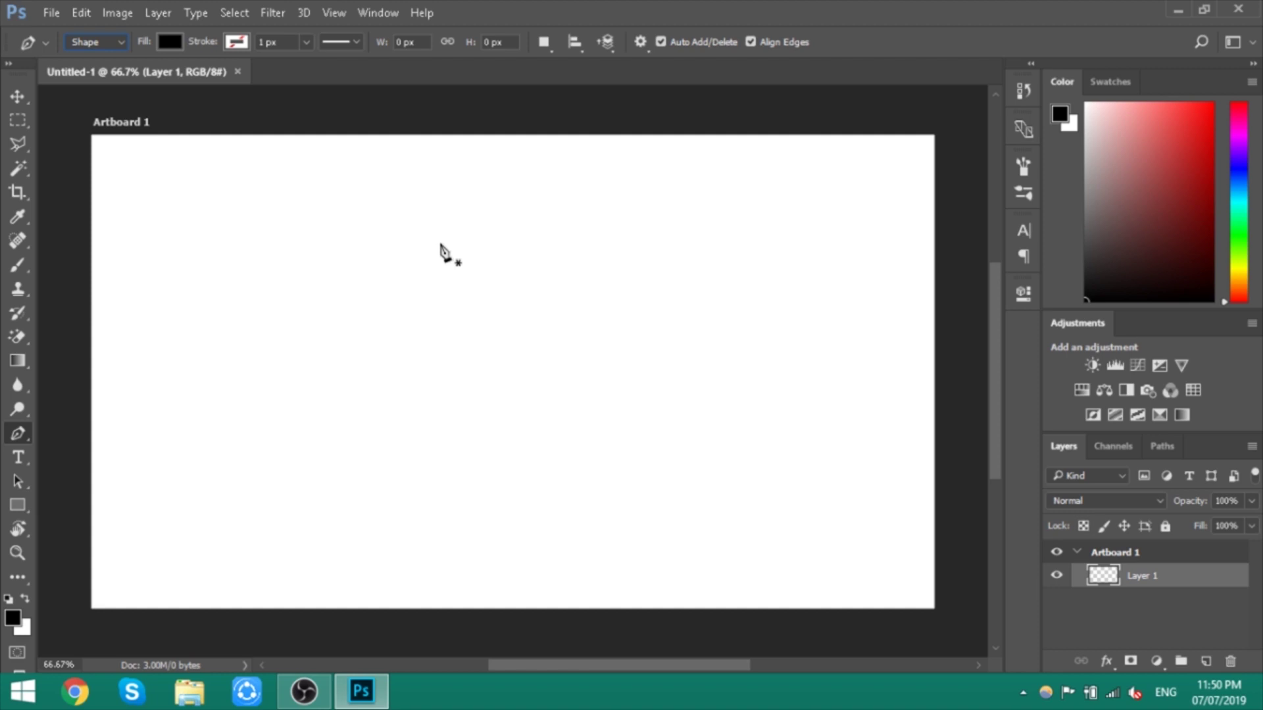
pyautogui.click(500, 259)
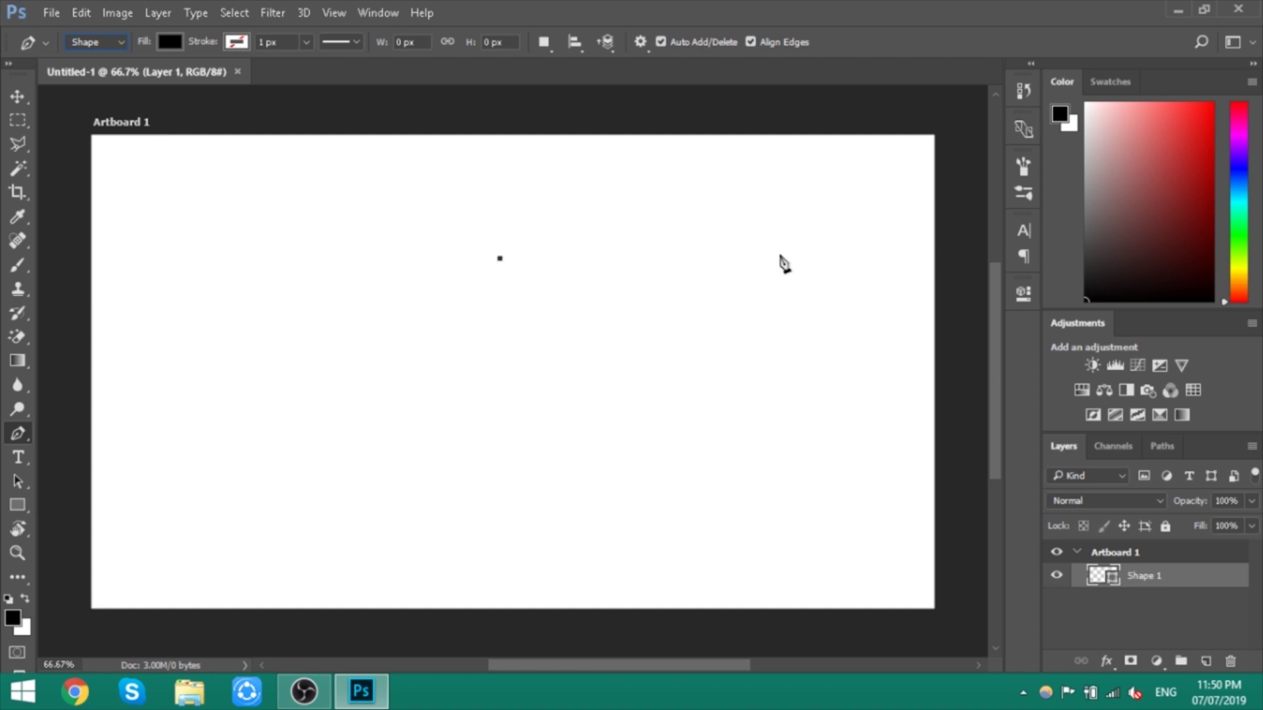
pyautogui.moveTo(817, 337); pyautogui.dragTo(986, 543)
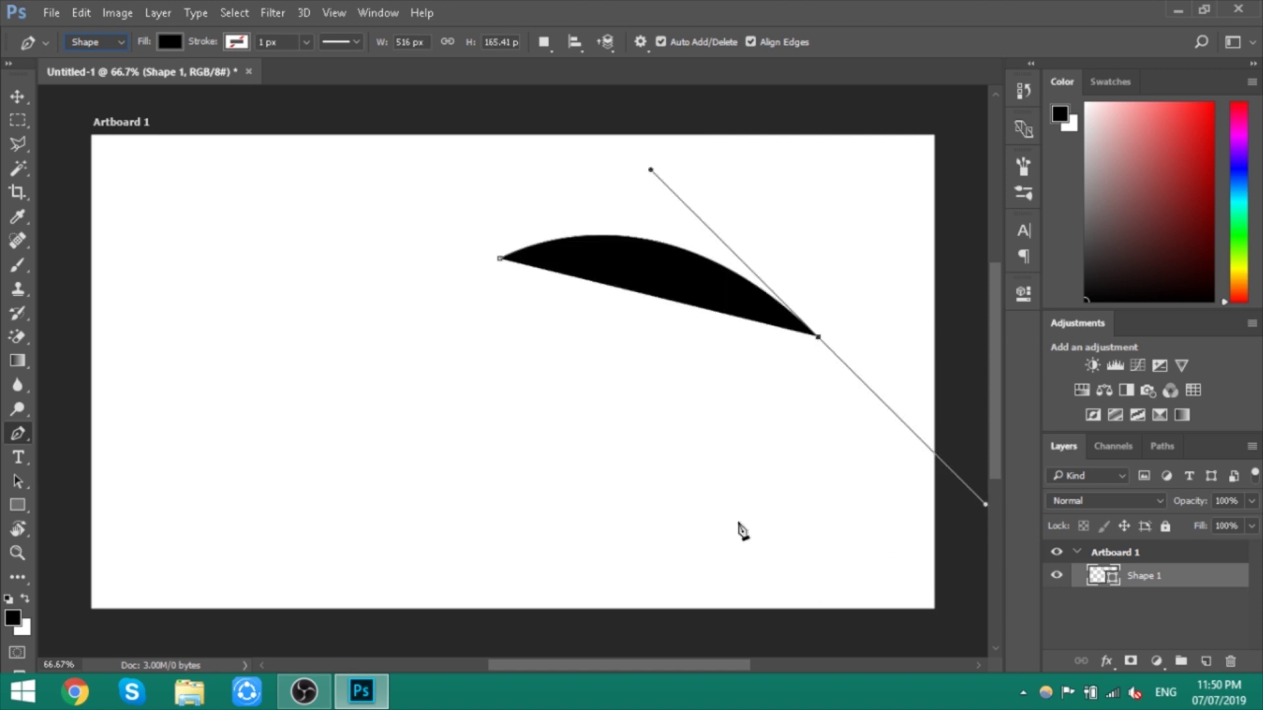
pyautogui.moveTo(706, 511); pyautogui.dragTo(443, 507)
pyautogui.press('v')
pyautogui.press('Delete')
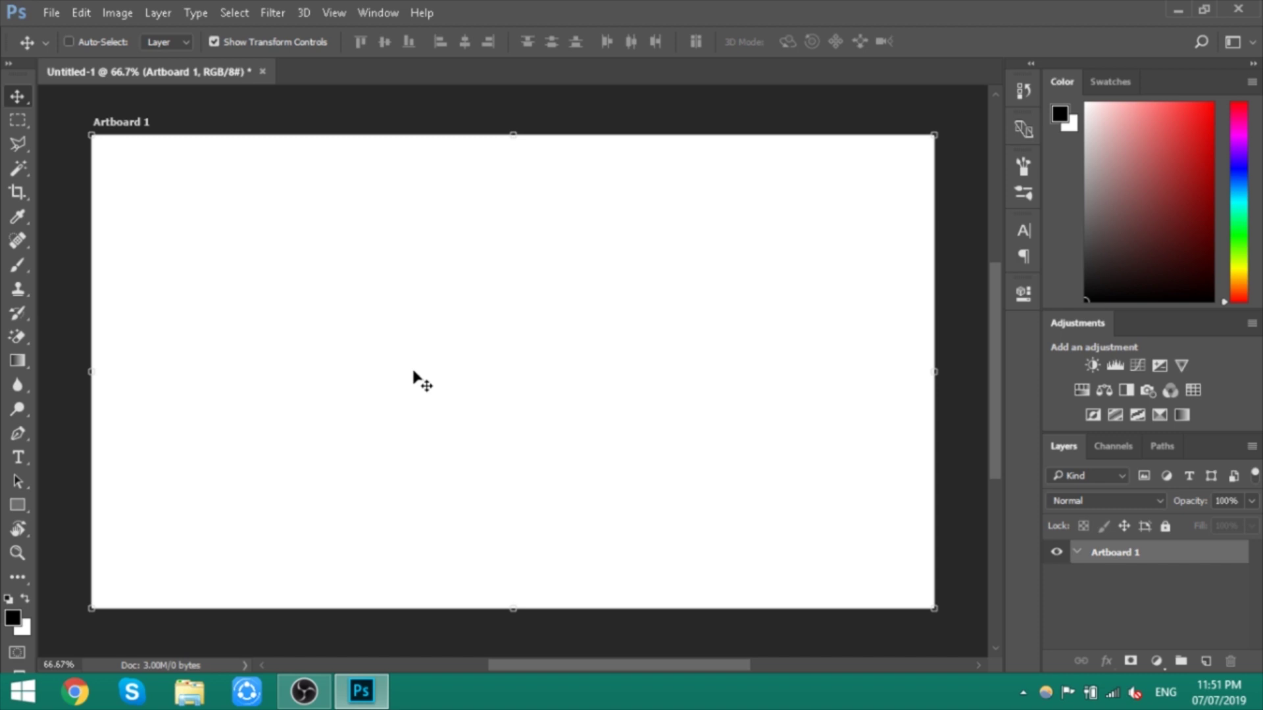
# Step: Set the pen shape to No Color fill and a solid red stroke, then start a new path
pyautogui.press('p')
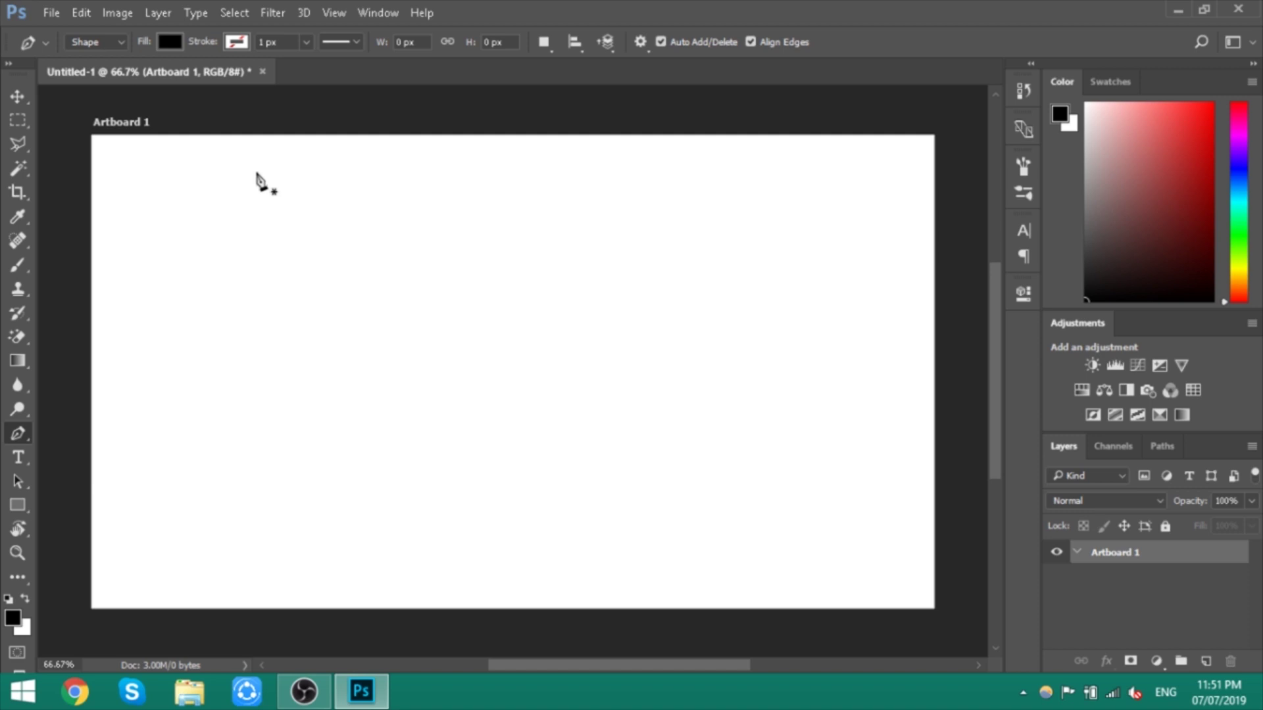
pyautogui.click(170, 43)
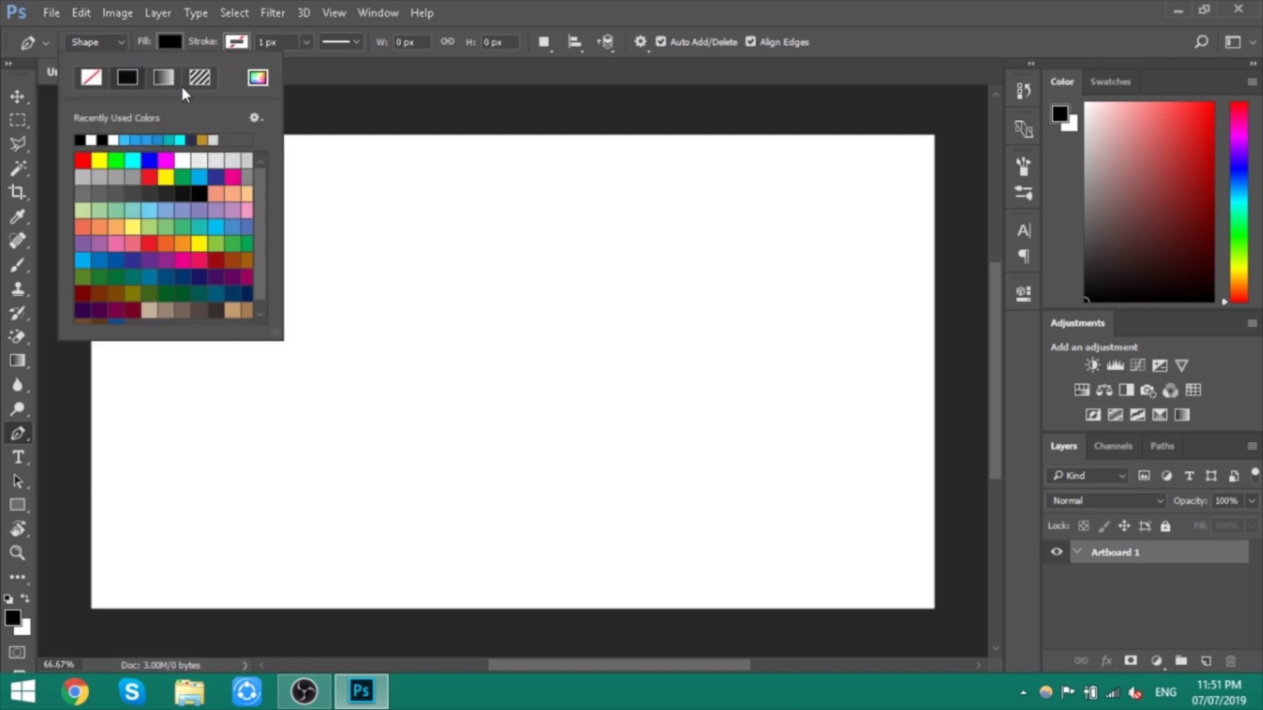
pyautogui.click(93, 82)
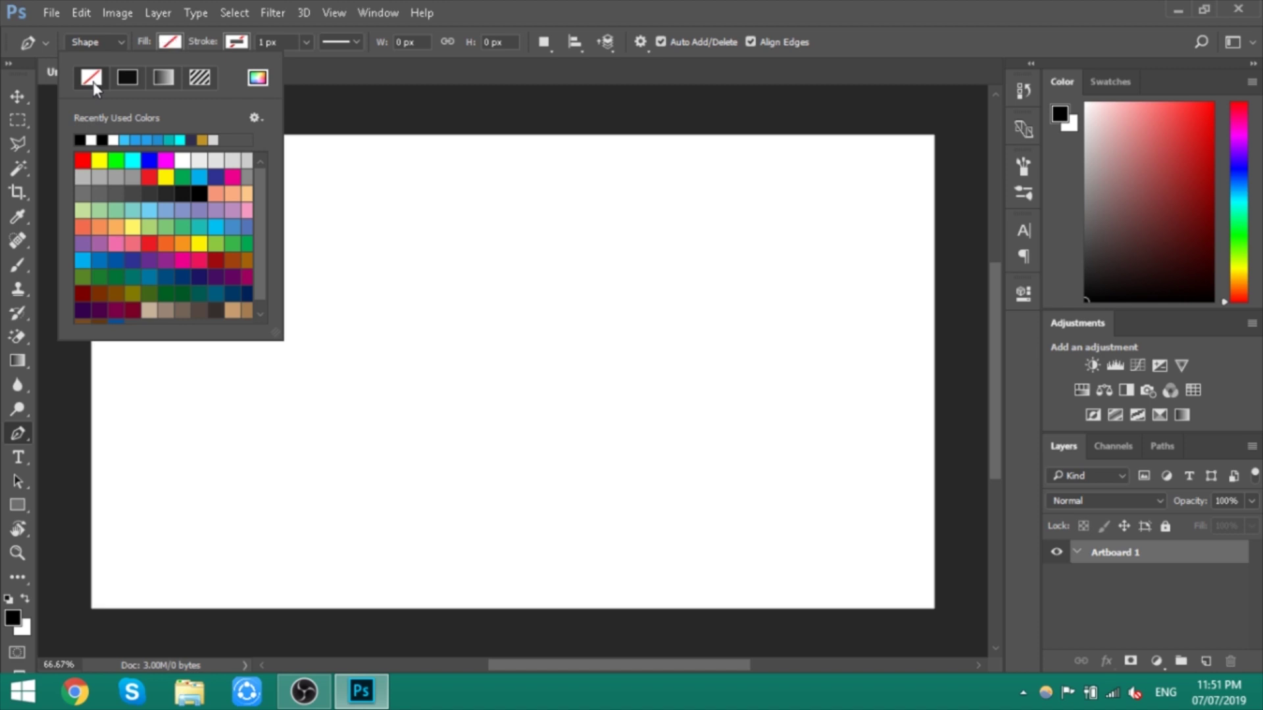
pyautogui.click(209, 47)
pyautogui.click(248, 44)
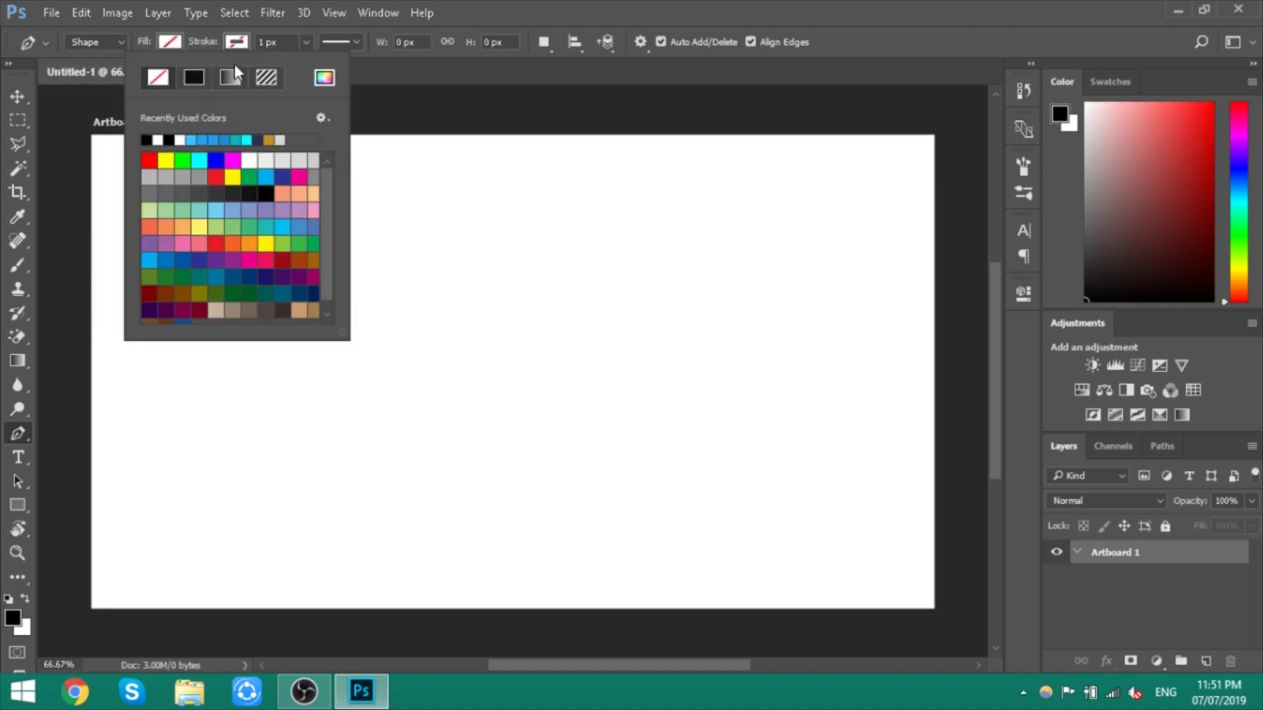
pyautogui.click(196, 84)
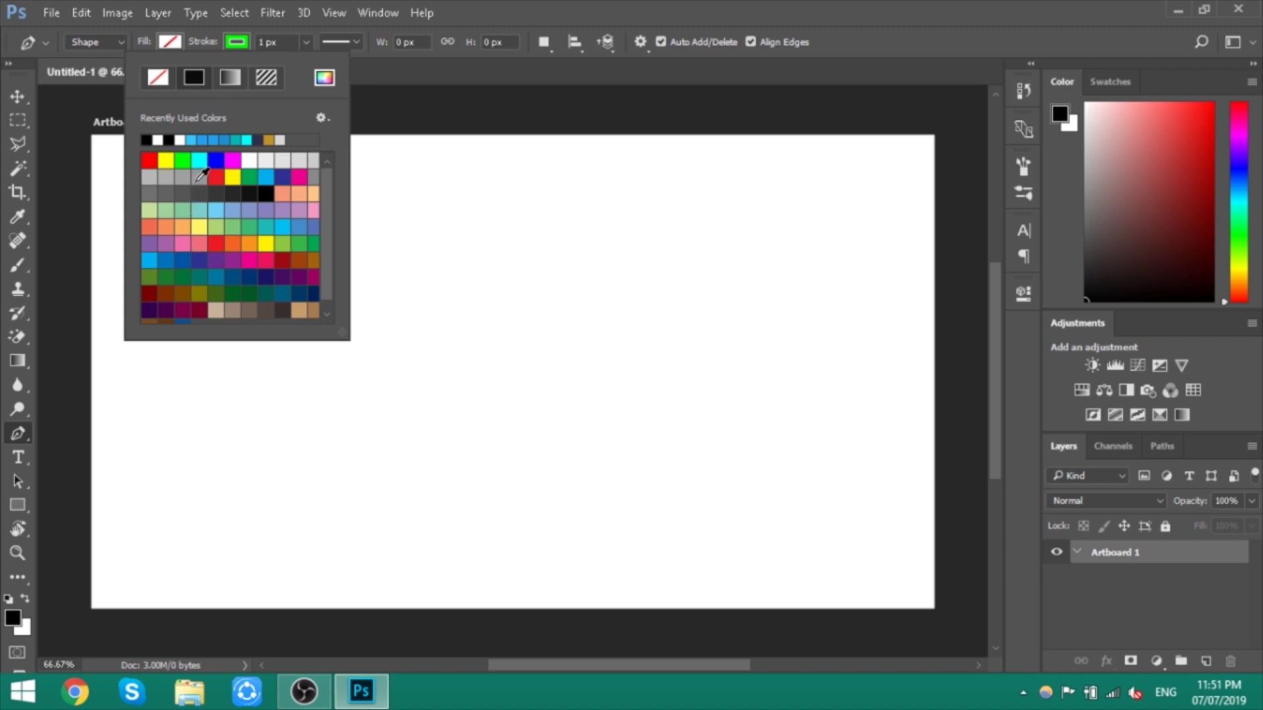
pyautogui.click(154, 157)
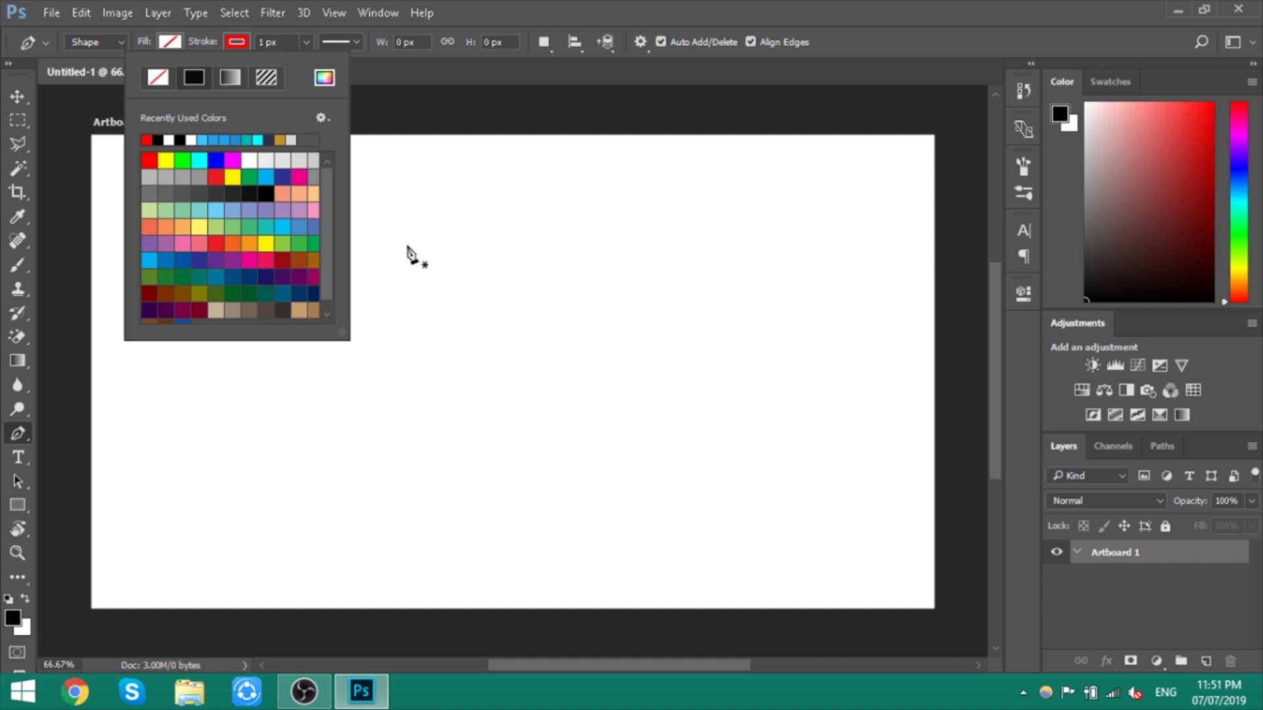
pyautogui.click(425, 286)
# Step: Continue the open path with an arc and two straight segments ending on the left
pyautogui.moveTo(668, 343); pyautogui.dragTo(793, 461)
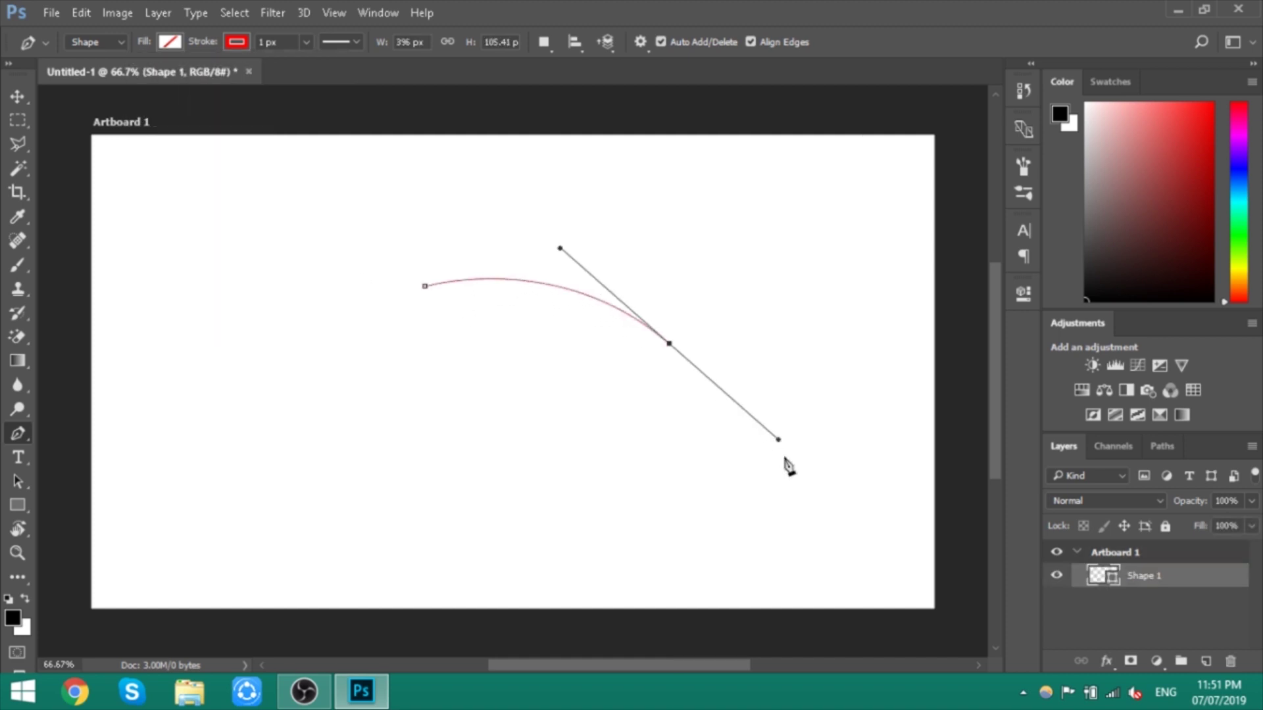
pyautogui.click(804, 497)
pyautogui.click(566, 556)
pyautogui.click(294, 485)
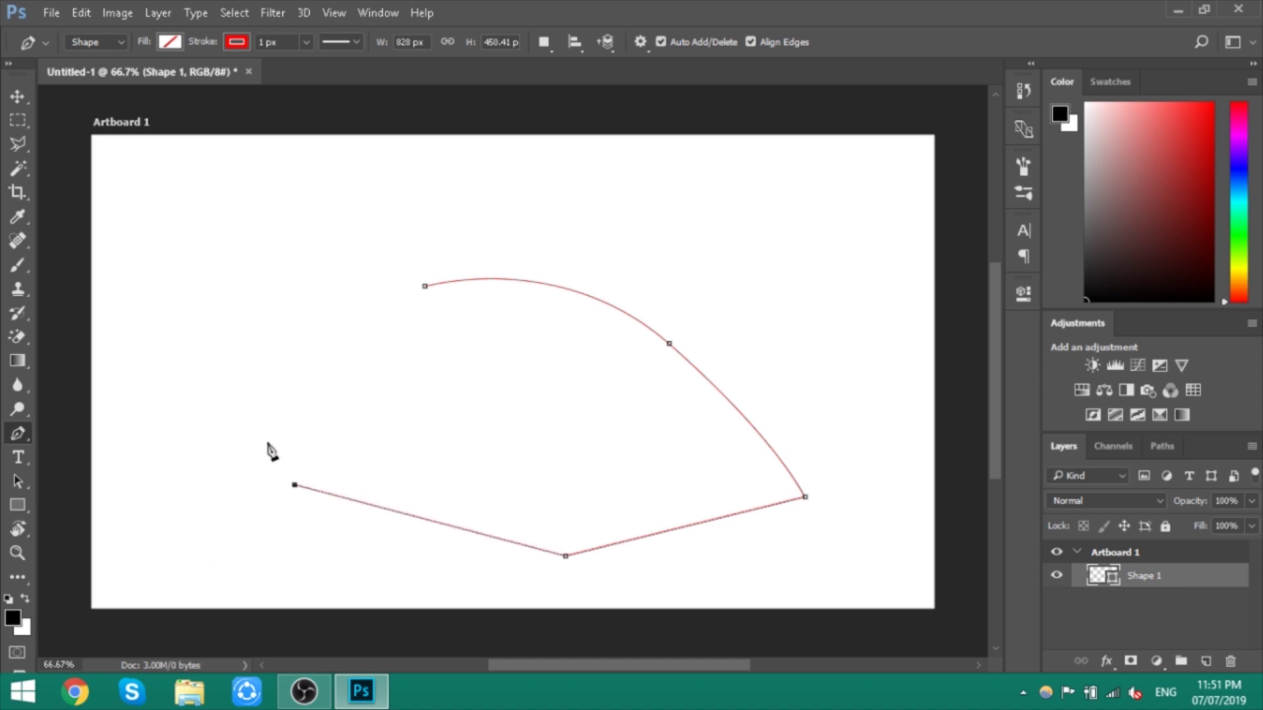
pyautogui.press('Return')
# Step: Thicken the red stroke to 11.48 px
pyautogui.click(306, 42)
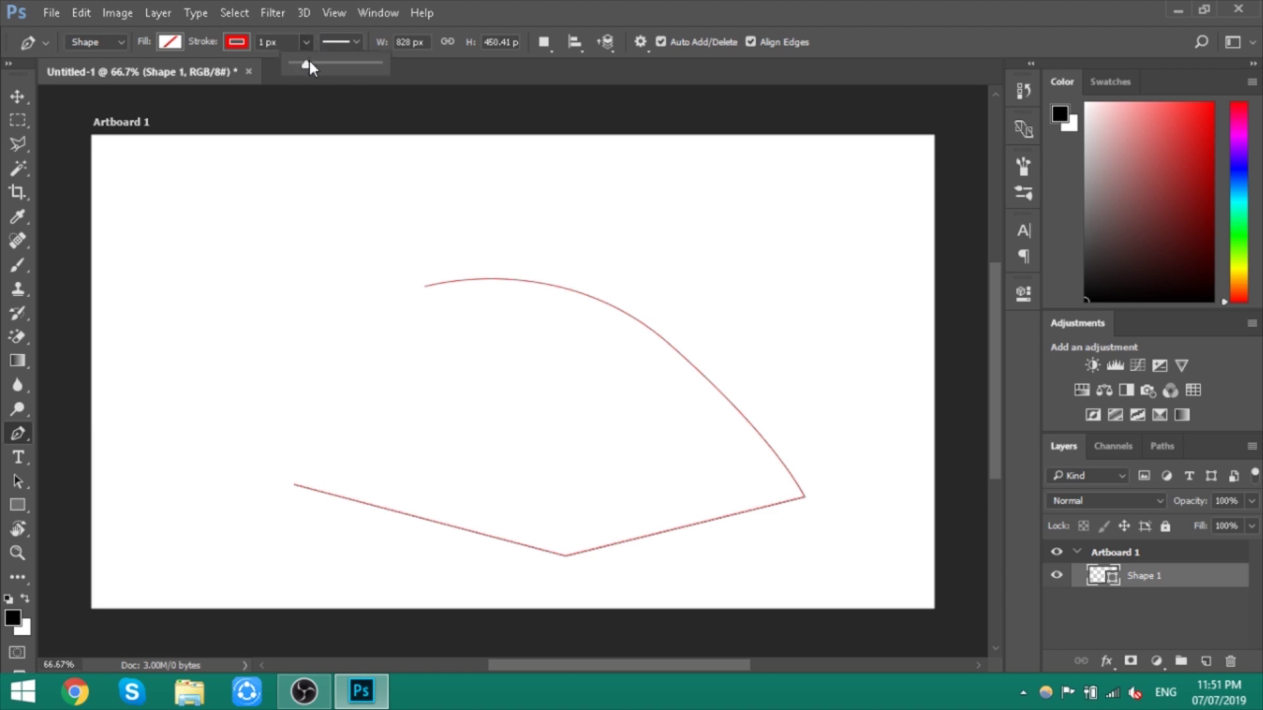
pyautogui.moveTo(306, 65)
pyautogui.mouseDown()
pyautogui.moveTo(346, 73)
pyautogui.moveTo(321, 63)
pyautogui.mouseUp()
pyautogui.click(358, 43)
pyautogui.click(359, 44)
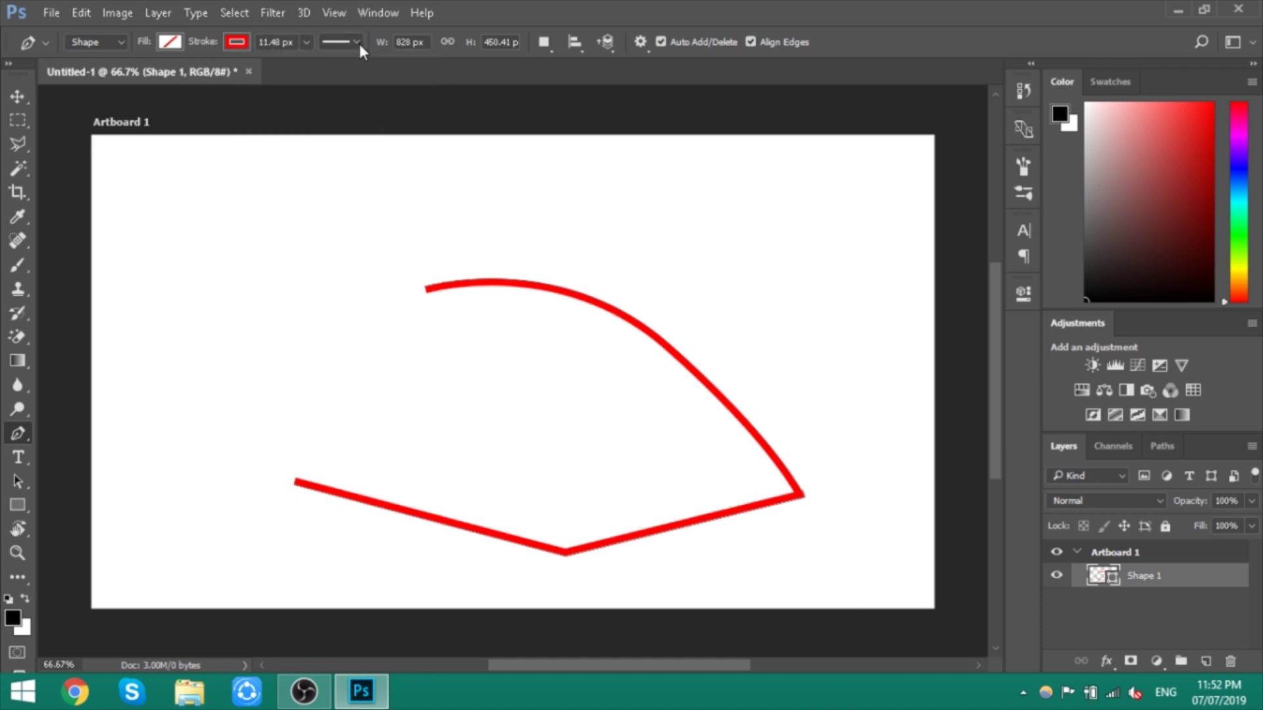
# Step: Give the stroke round caps in the stroke options
pyautogui.click(360, 43)
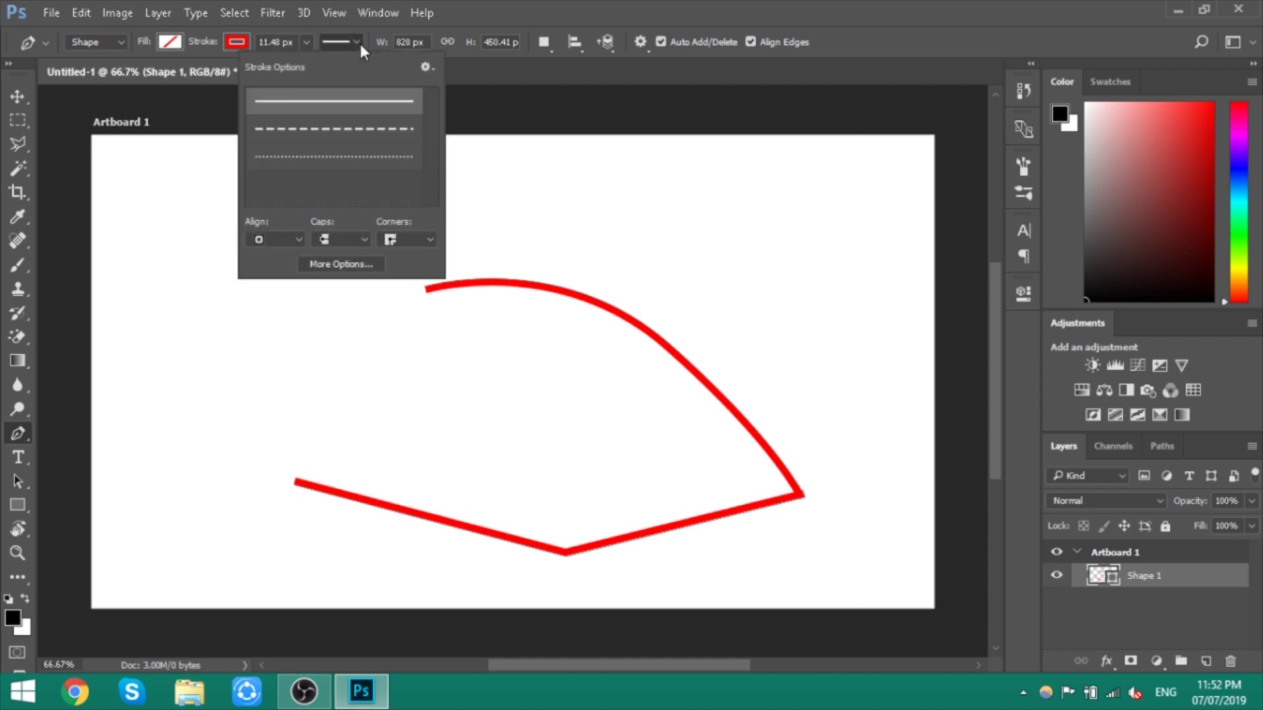
pyautogui.click(364, 241)
pyautogui.click(334, 266)
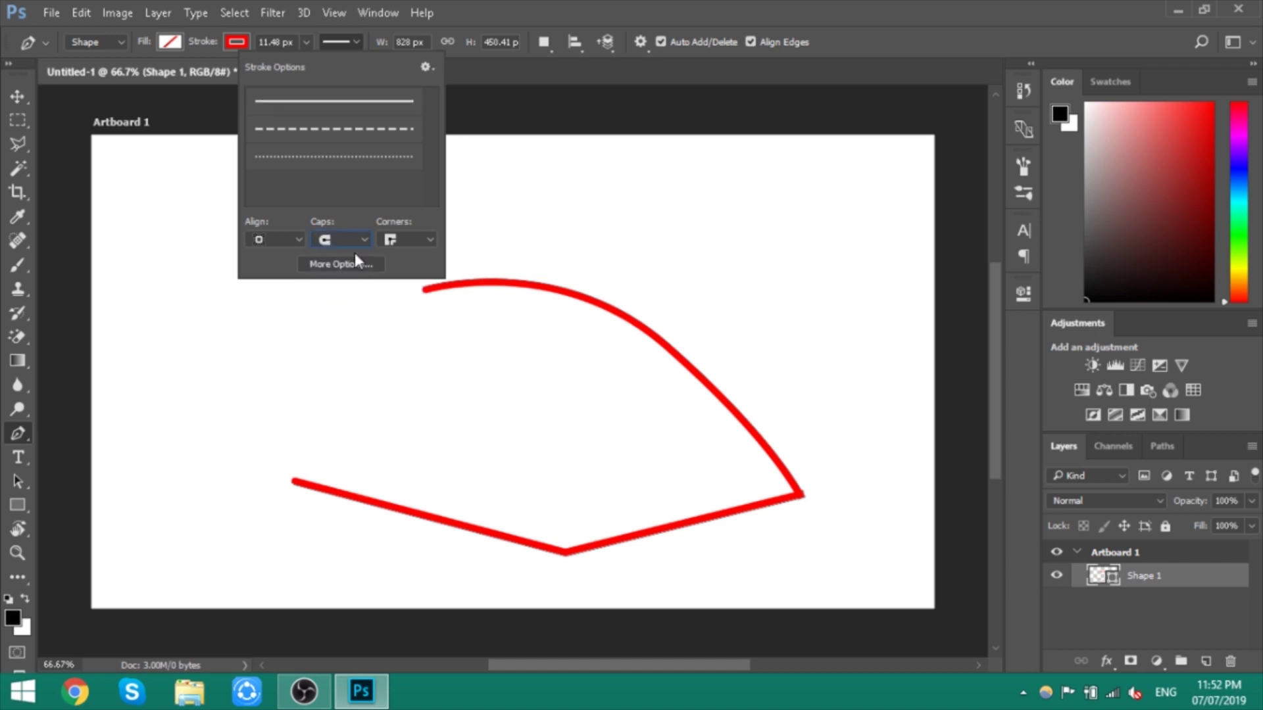
pyautogui.click(369, 236)
pyautogui.click(371, 236)
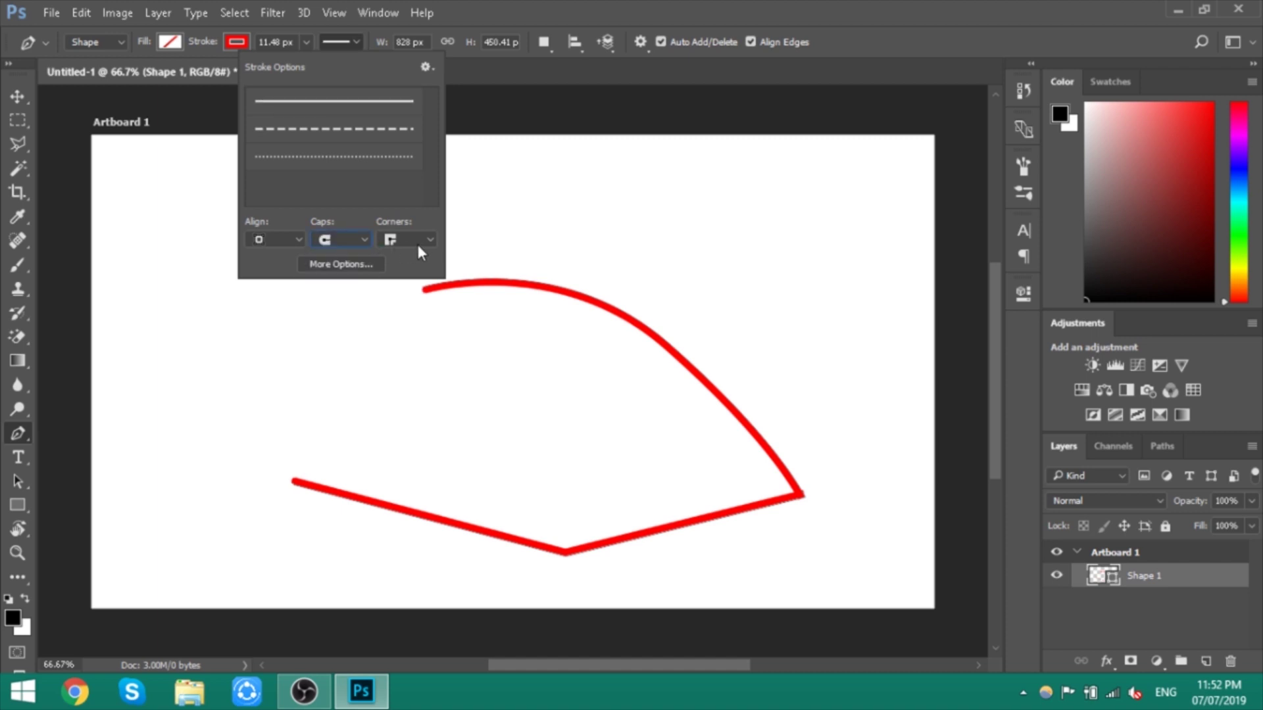
# Step: In the full stroke settings, keep Inside alignment and set corners to Round
pyautogui.click(365, 265)
pyautogui.moveTo(915, 251); pyautogui.dragTo(782, 174)
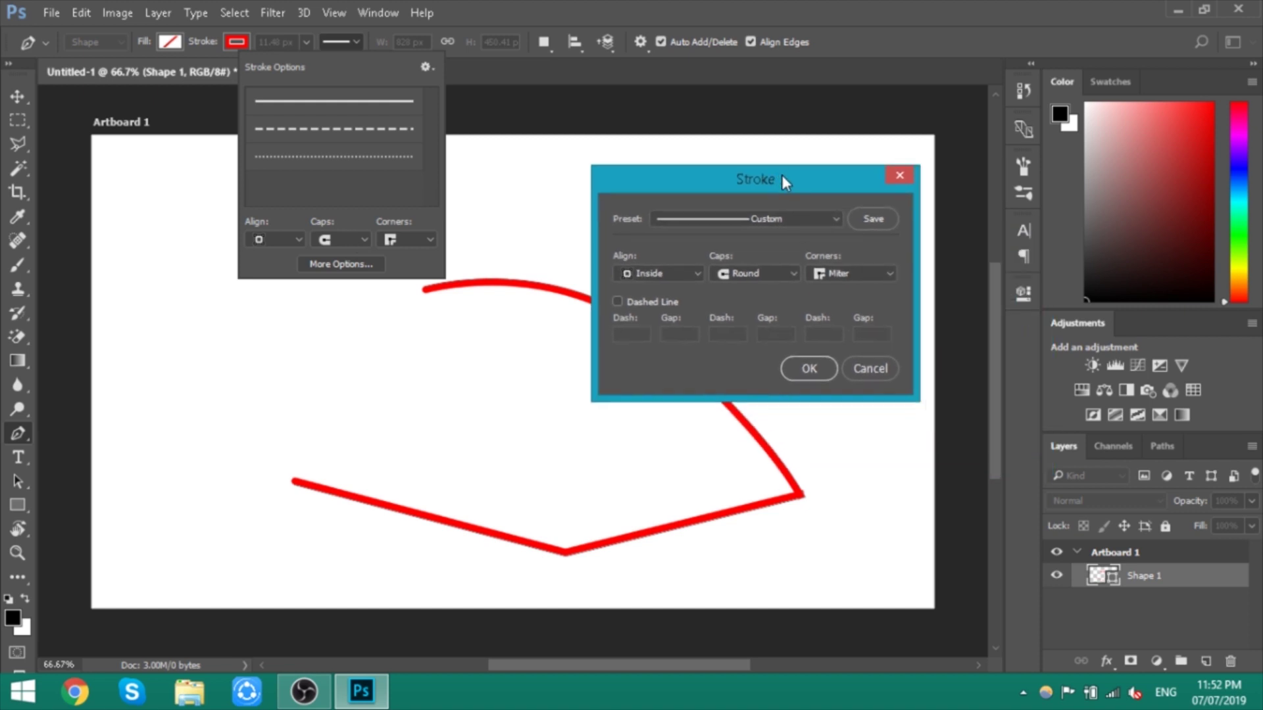
pyautogui.click(670, 273)
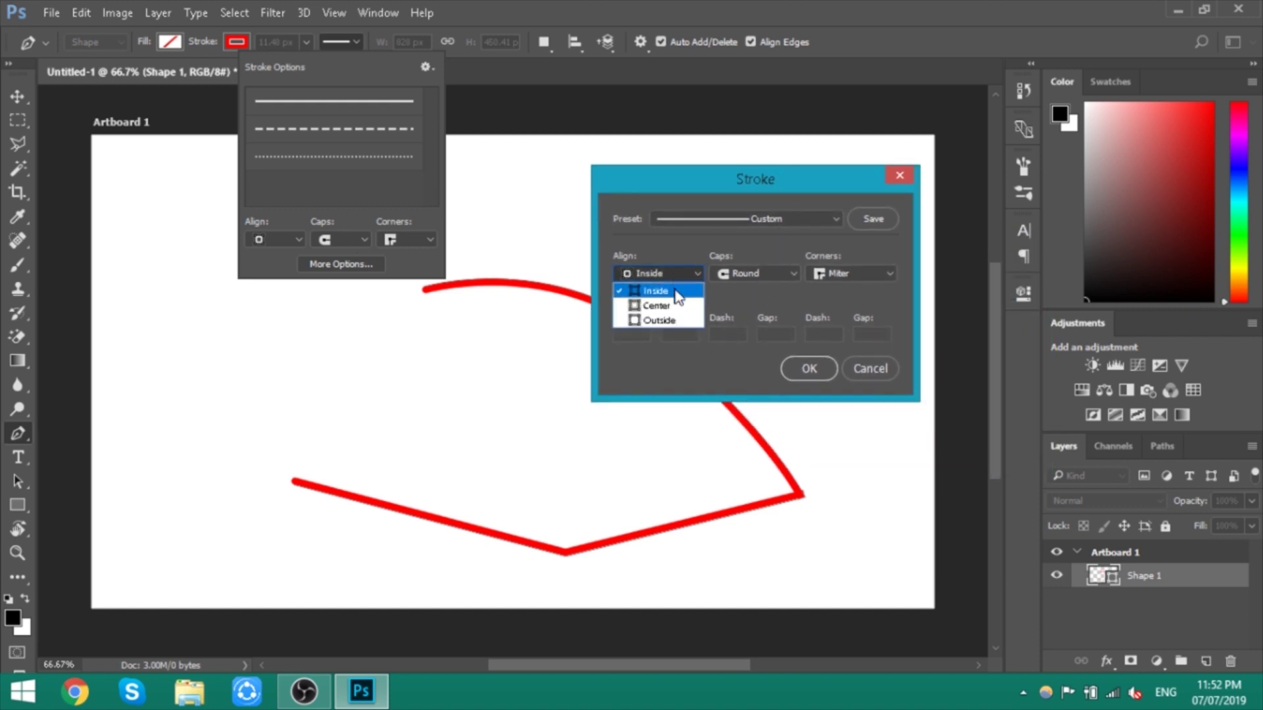
pyautogui.click(670, 271)
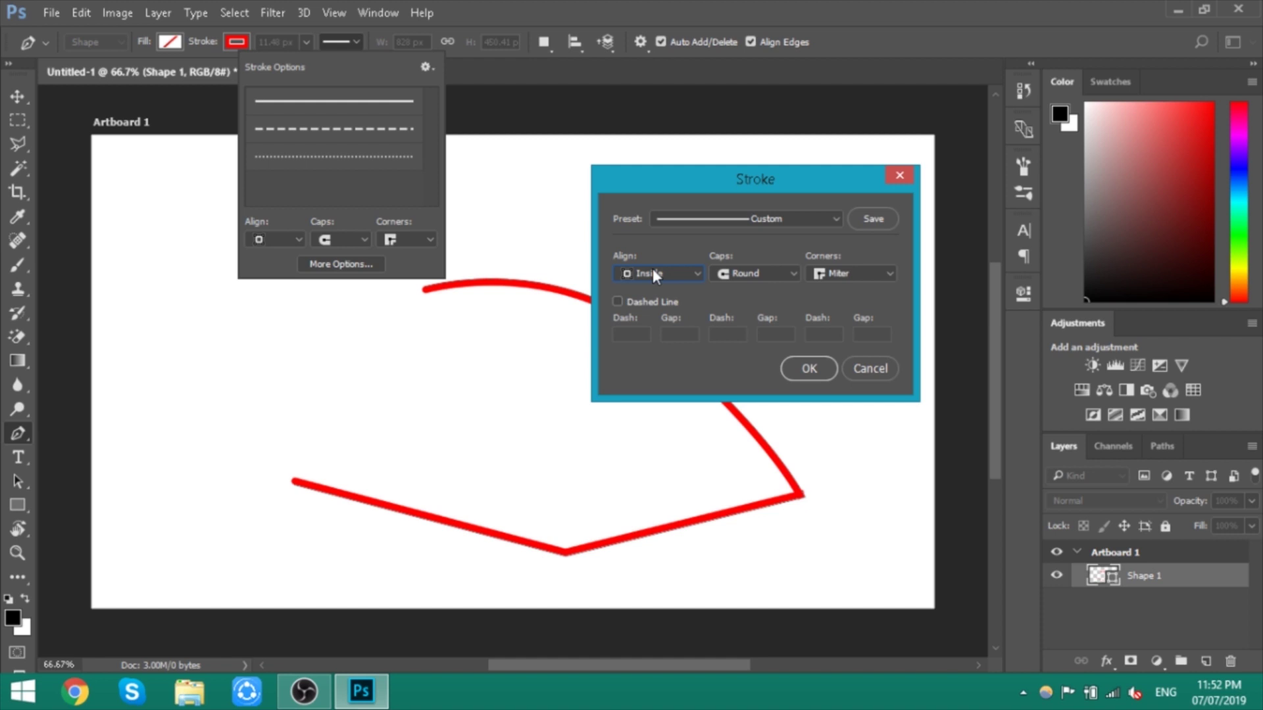
pyautogui.click(855, 275)
pyautogui.click(826, 307)
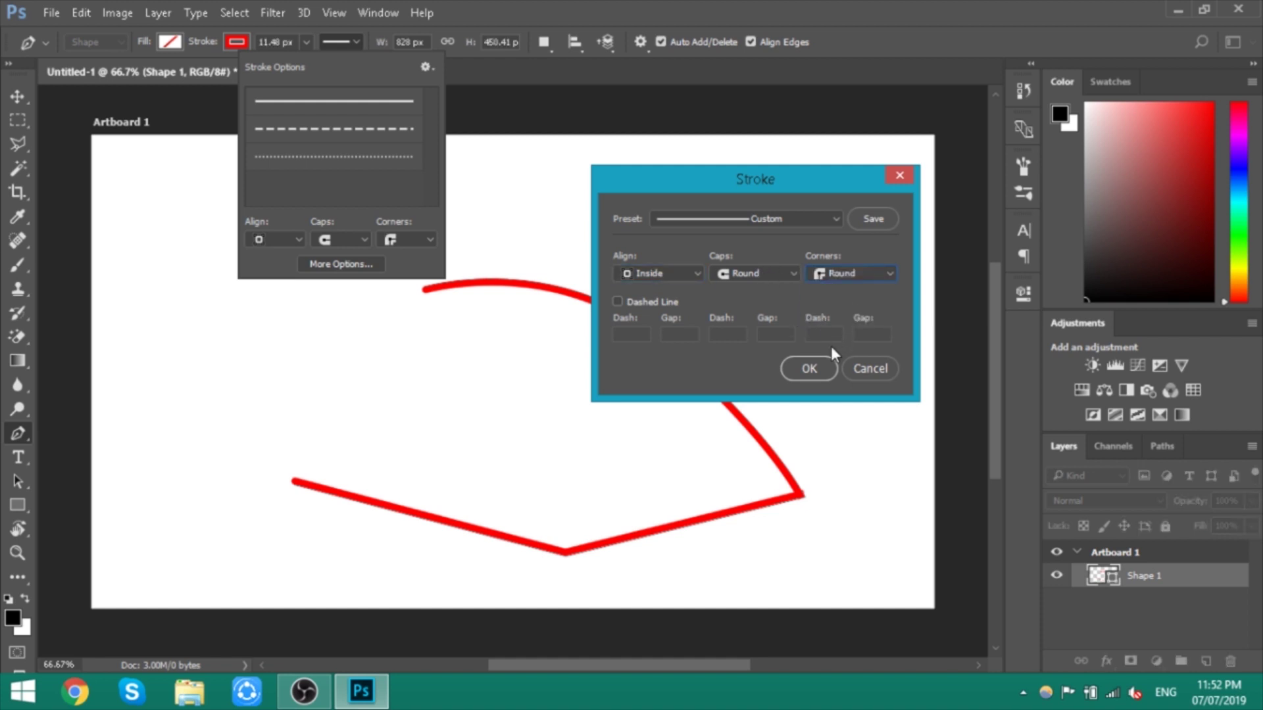
# Step: Apply the dashed stroke preset (dash 4, gap 2) and confirm the settings
pyautogui.click(827, 217)
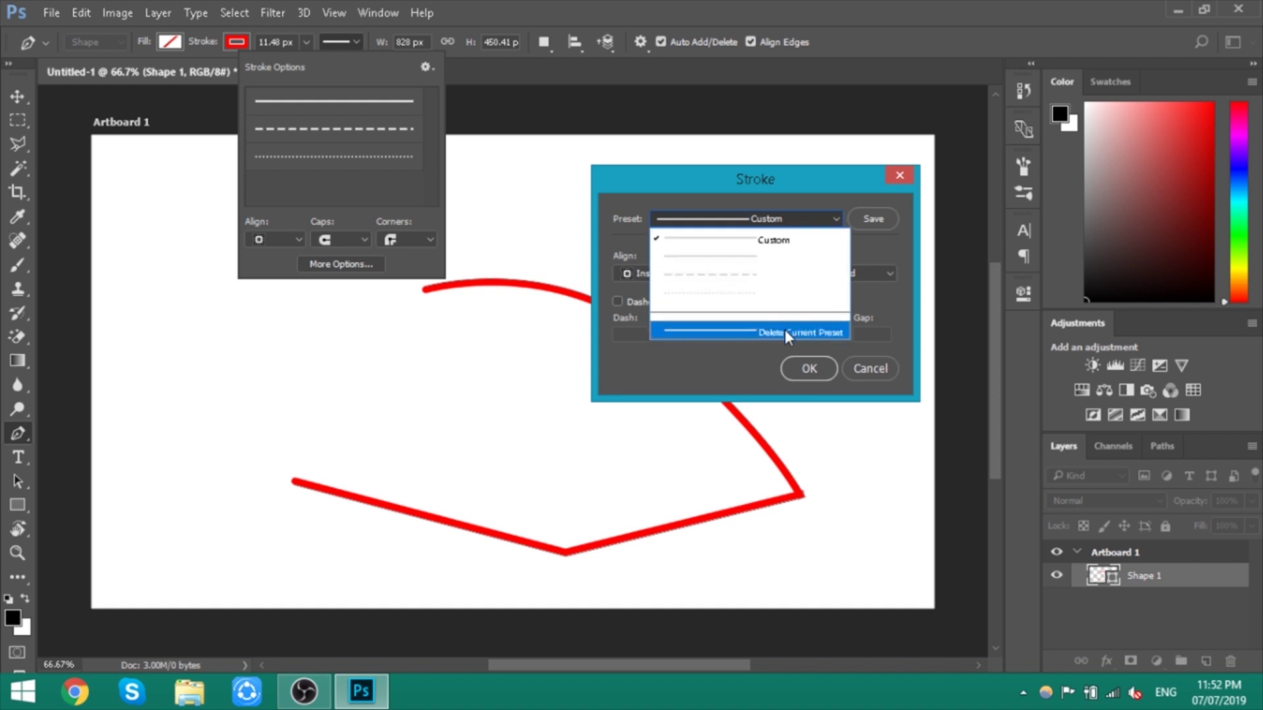
pyautogui.click(814, 252)
pyautogui.click(820, 219)
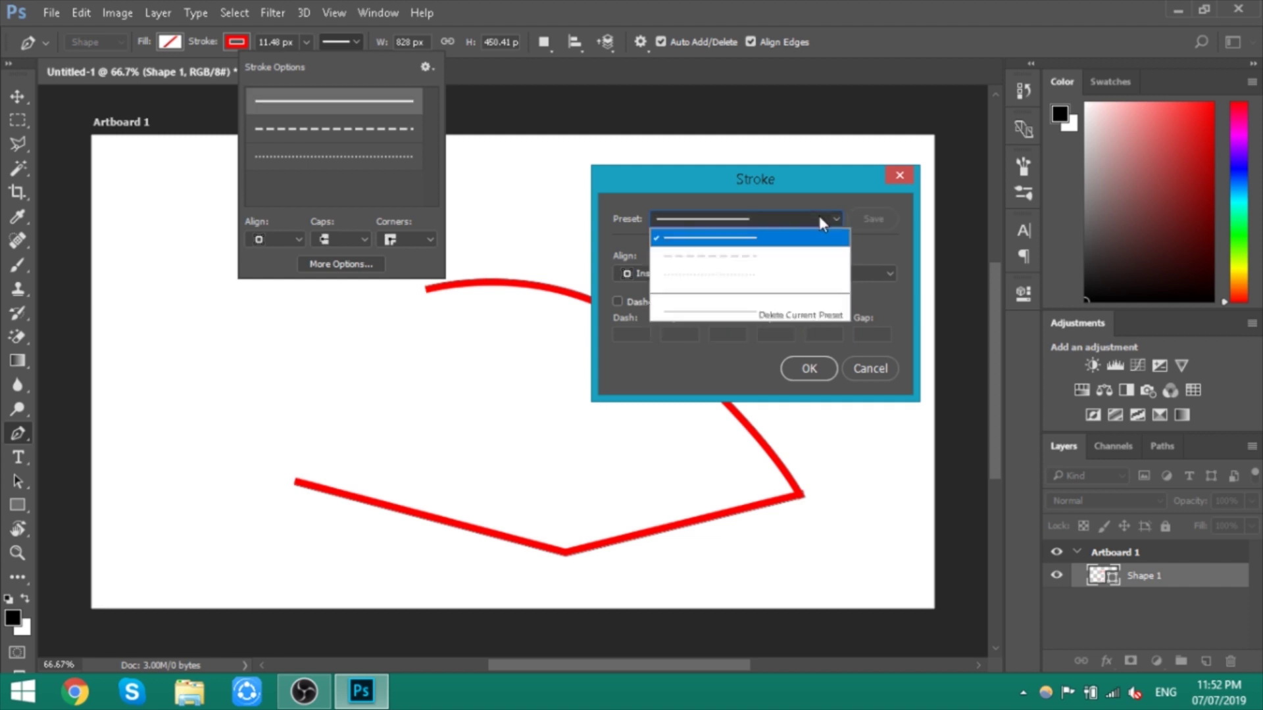
pyautogui.click(785, 256)
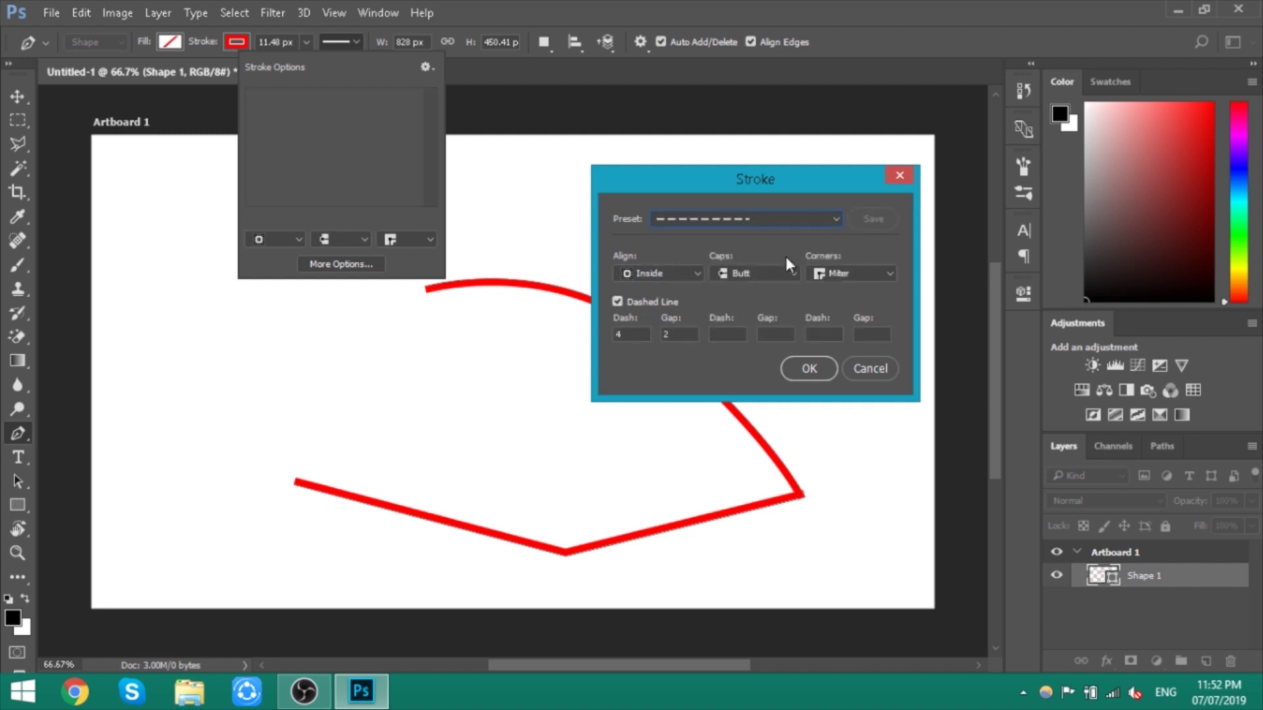
pyautogui.click(809, 369)
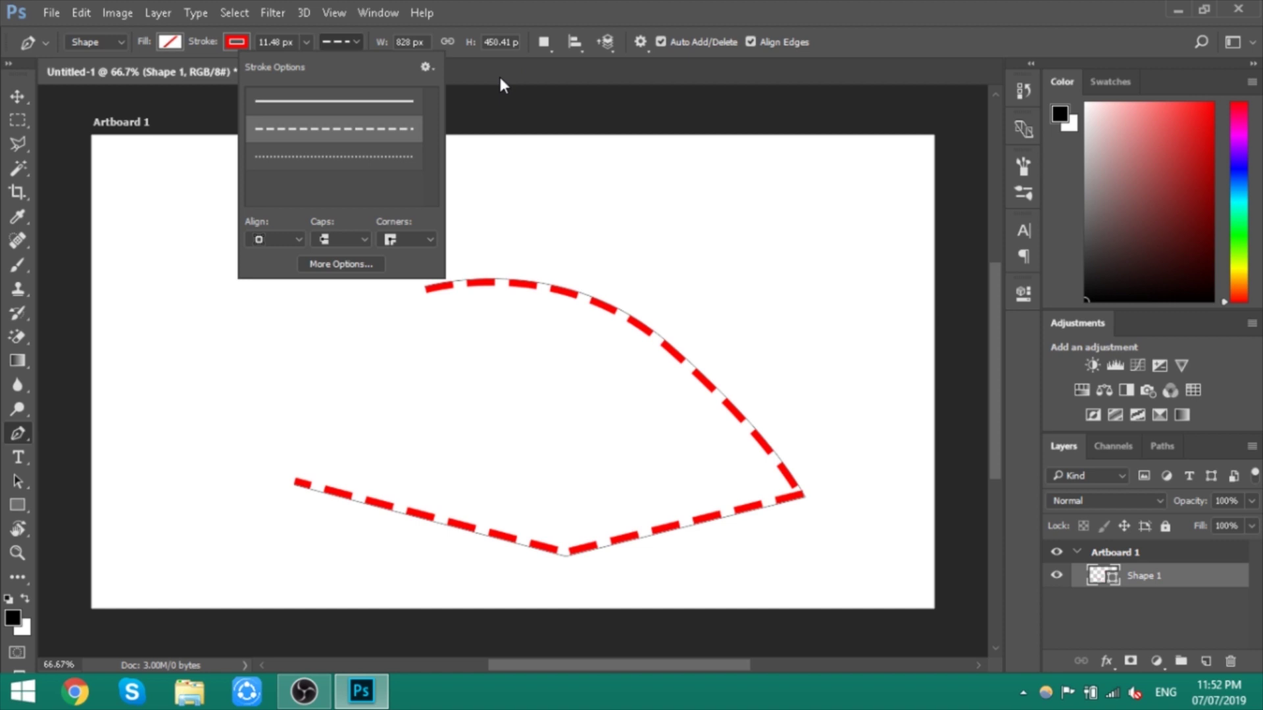
pyautogui.press('Escape')
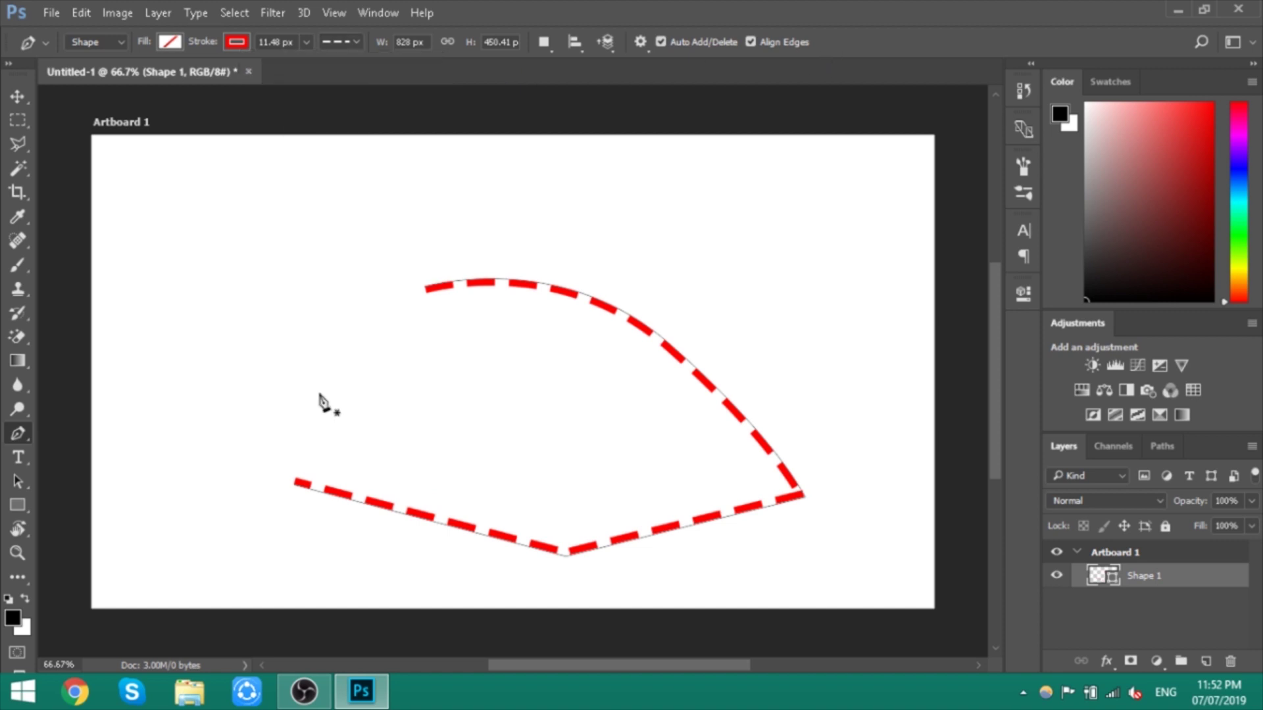
# Step: Draw Shape 2 as a straight segment across the top, from upper left to upper right
pyautogui.click(256, 208)
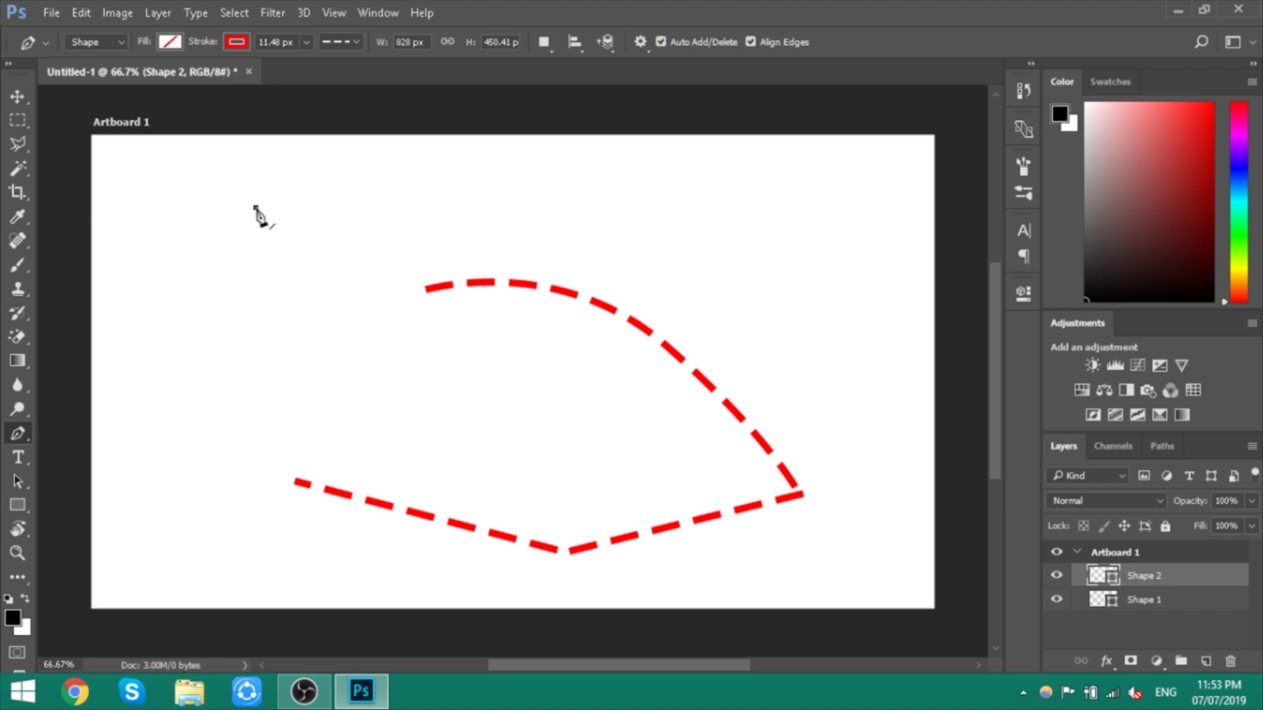
pyautogui.click(809, 219)
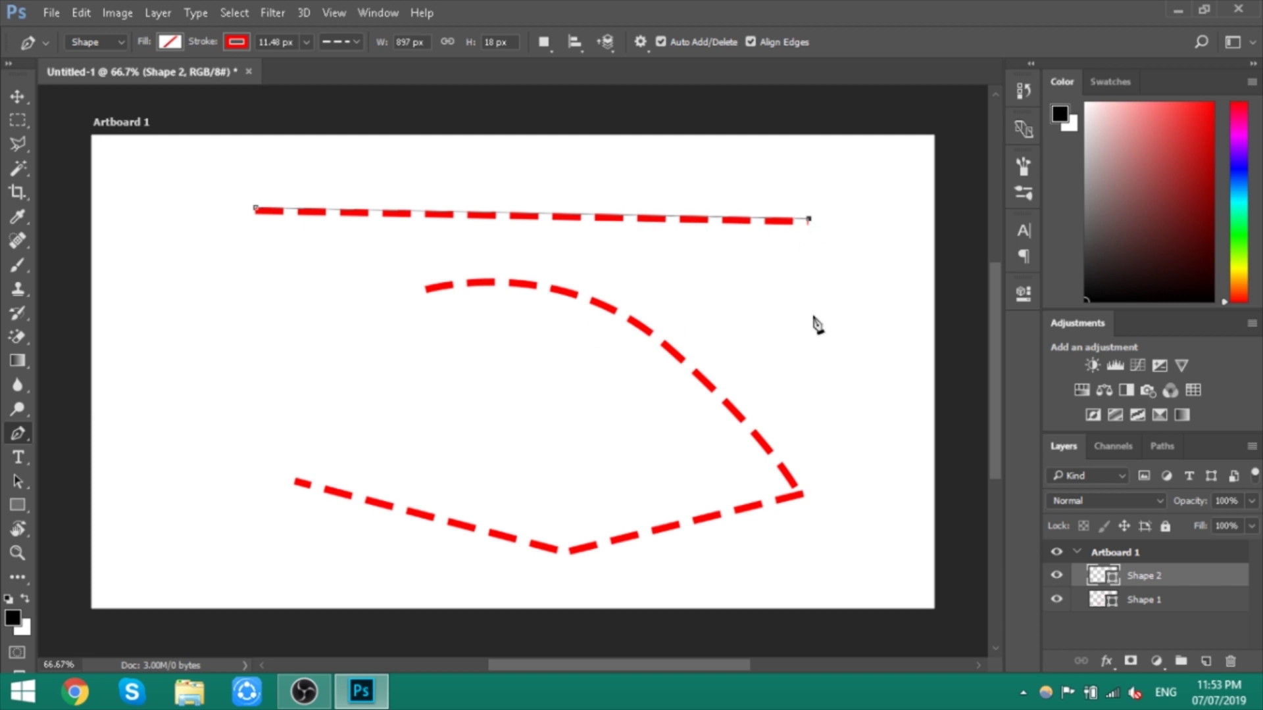
pyautogui.click(810, 219)
# Step: Add a curved anchor below the line's right end, bending the path down and inward
pyautogui.click(801, 356)
pyautogui.moveTo(801, 356)
pyautogui.mouseDown()
pyautogui.moveTo(696, 477)
pyautogui.moveTo(682, 425)
pyautogui.moveTo(691, 460)
pyautogui.moveTo(699, 418)
pyautogui.moveTo(740, 377)
pyautogui.moveTo(767, 376)
pyautogui.moveTo(764, 409)
pyautogui.moveTo(786, 368)
pyautogui.moveTo(779, 335)
pyautogui.moveTo(774, 369)
pyautogui.moveTo(788, 367)
pyautogui.mouseUp()
pyautogui.moveTo(788, 364)
pyautogui.mouseDown()
pyautogui.moveTo(771, 336)
pyautogui.moveTo(670, 454)
pyautogui.moveTo(632, 407)
pyautogui.moveTo(671, 490)
pyautogui.moveTo(720, 442)
pyautogui.moveTo(642, 415)
pyautogui.moveTo(634, 451)
pyautogui.moveTo(613, 437)
pyautogui.moveTo(672, 428)
pyautogui.mouseUp()
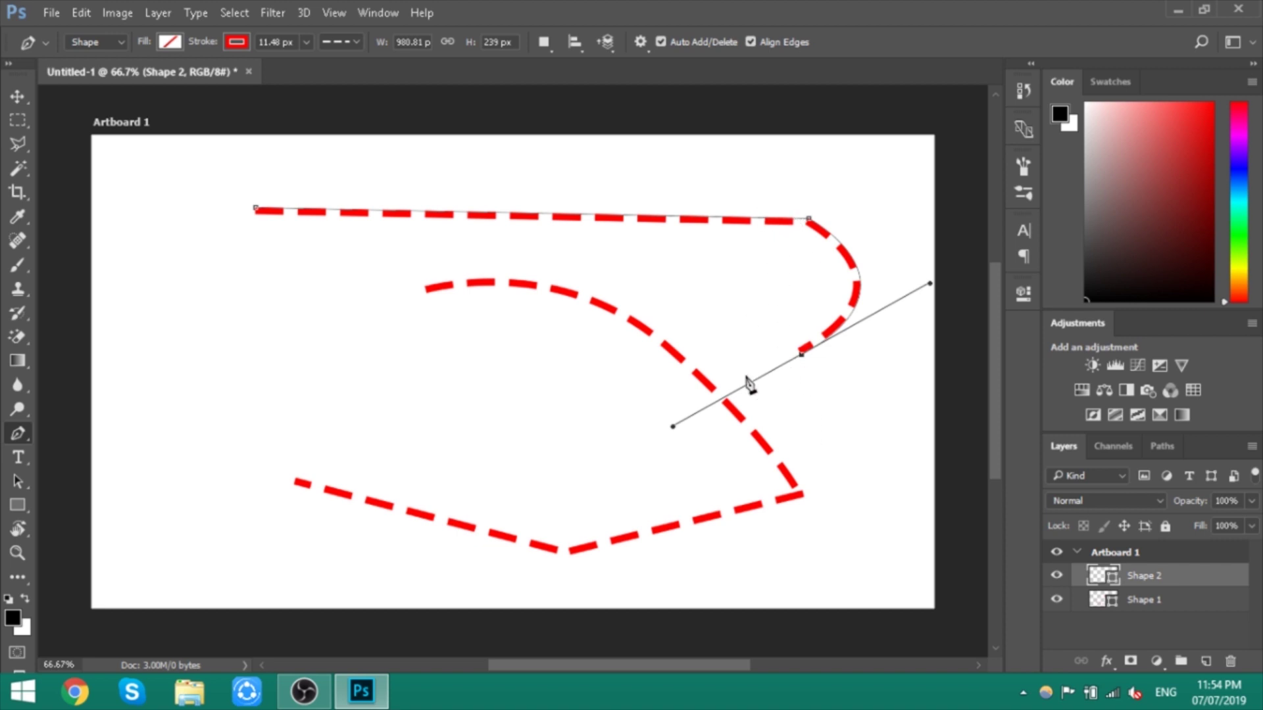
# Step: Try removing the lower anchor's handle and adding extra segments, undoing each trial
pyautogui.press('alt')
pyautogui.keyDown('alt'); pyautogui.click(802, 355); pyautogui.keyUp('alt')
pyautogui.hotkey('ctrl', 'z')
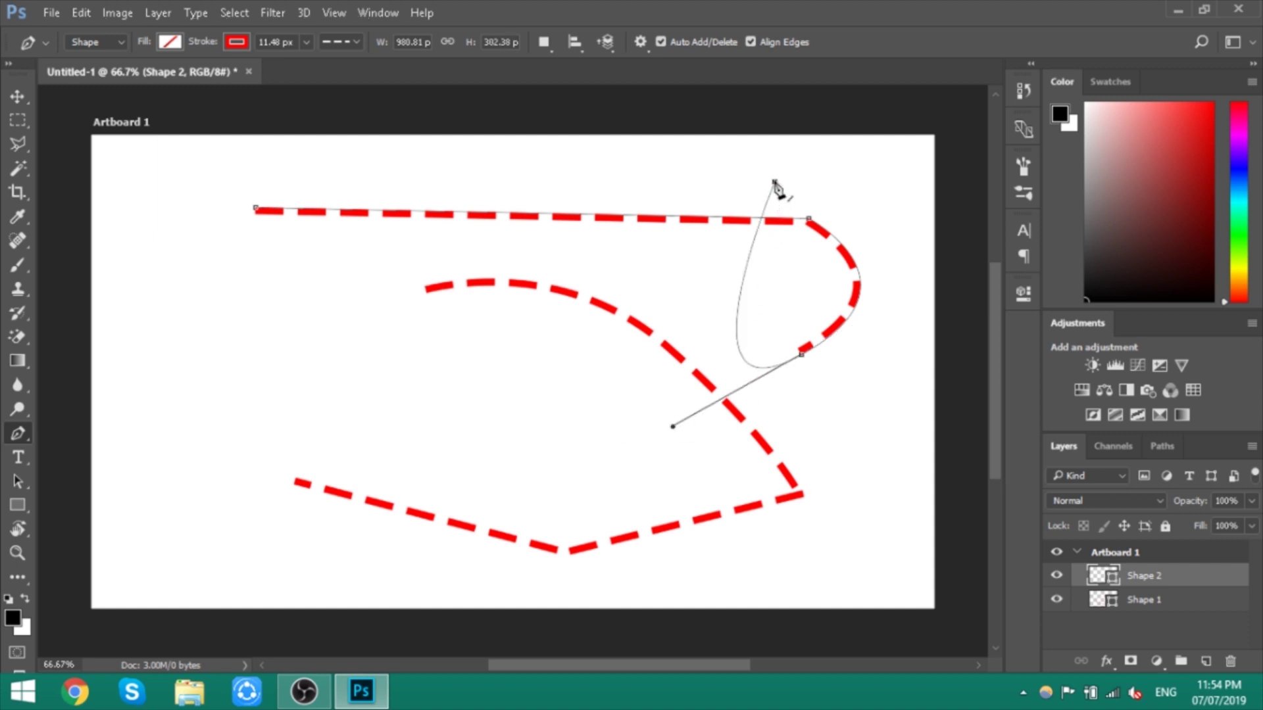
pyautogui.click(774, 183)
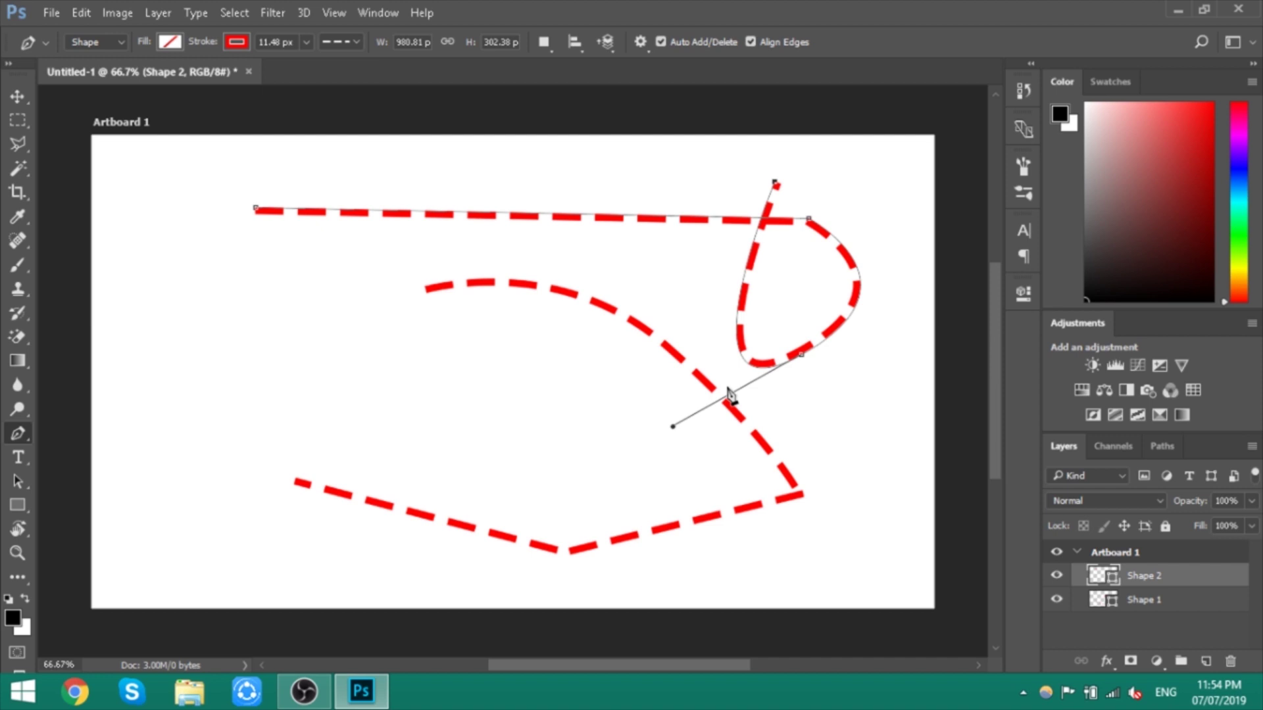
pyautogui.hotkey('ctrl', 'z')
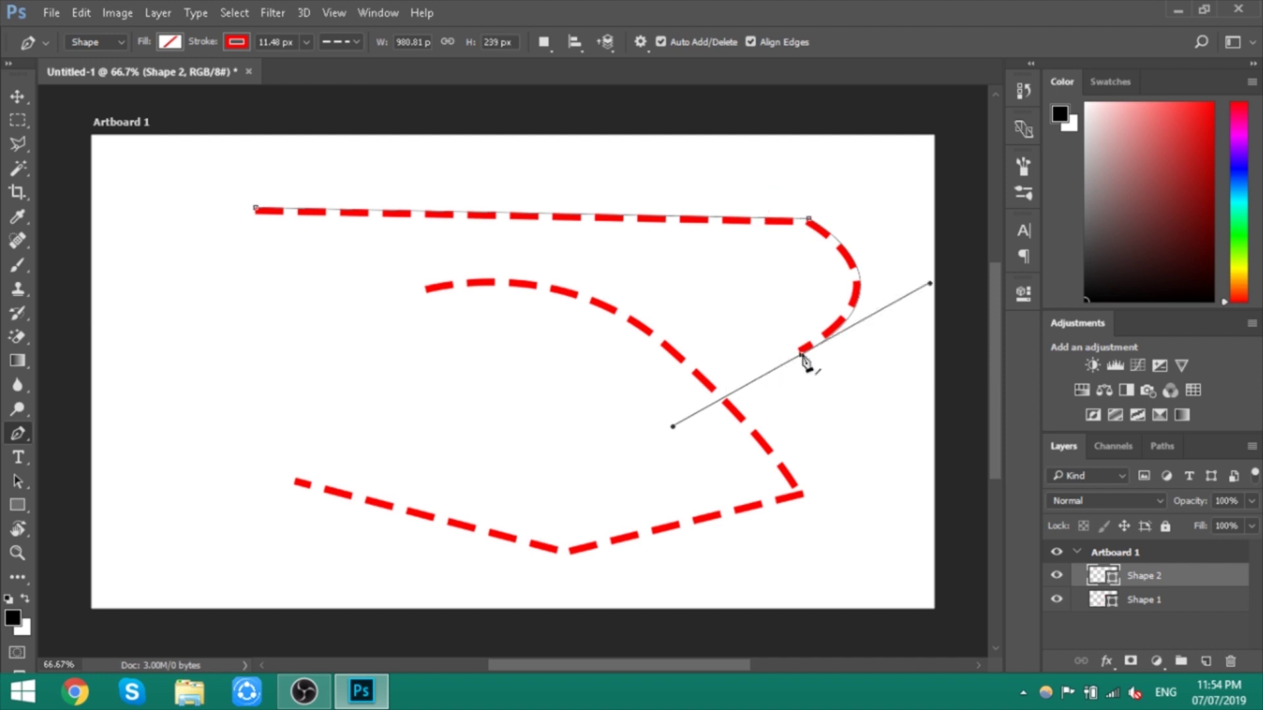
pyautogui.click(802, 356)
pyautogui.click(802, 355)
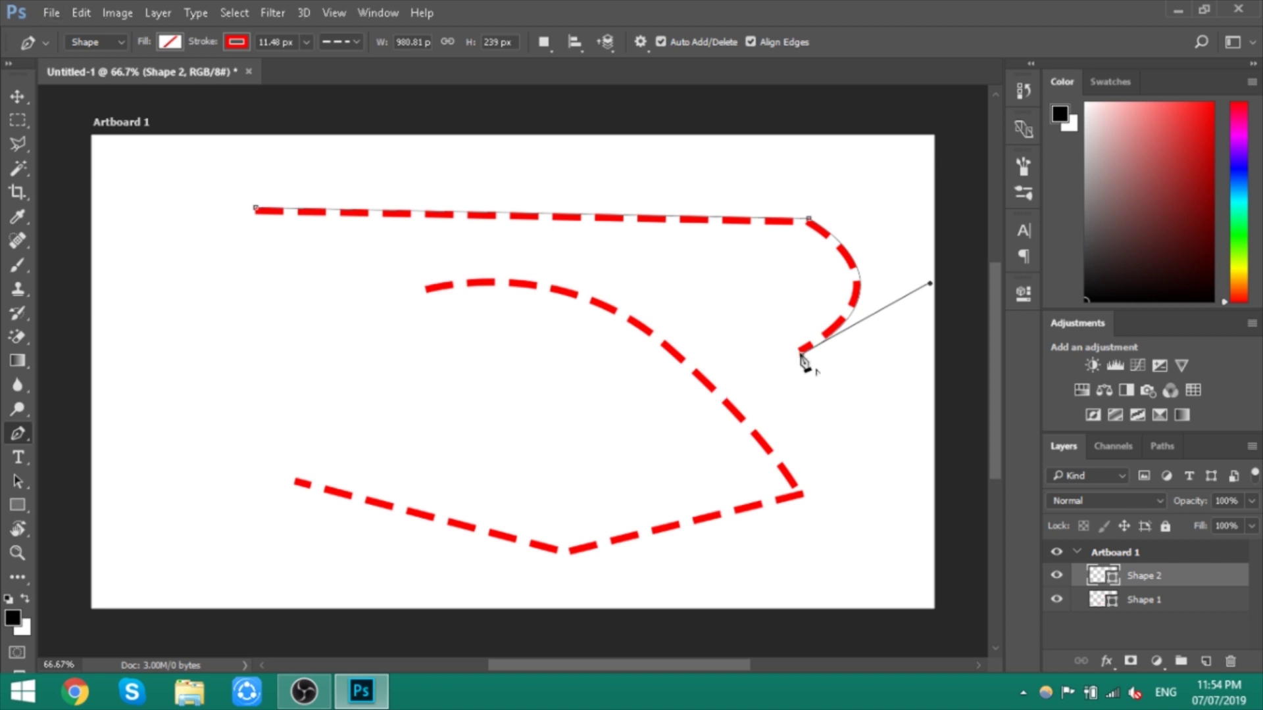
pyautogui.click(780, 169)
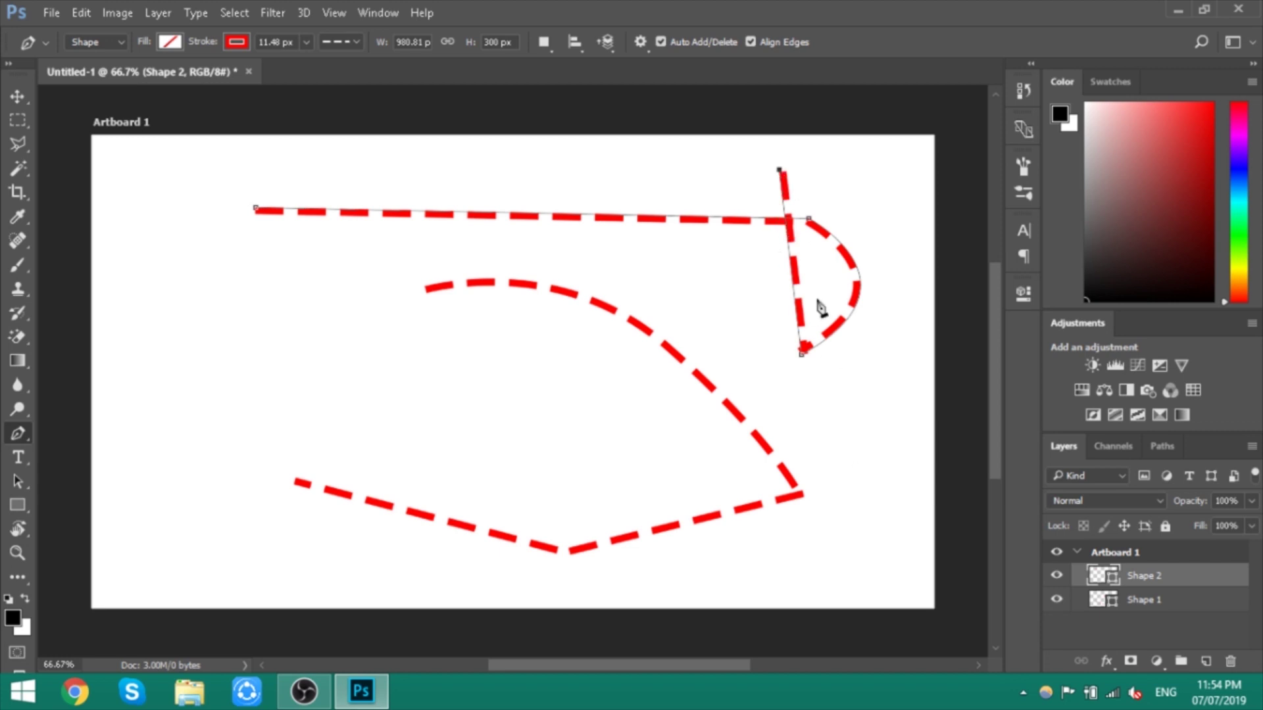
pyautogui.hotkey('ctrl', 'z')
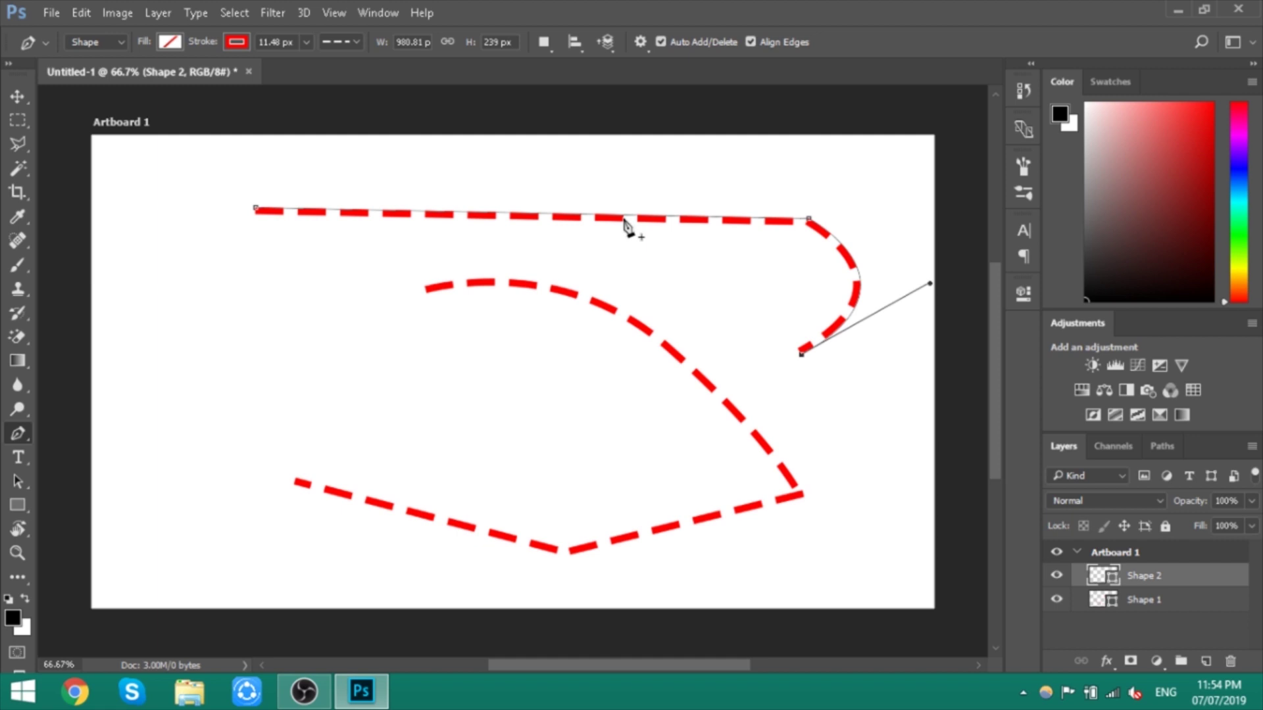
# Step: Add a midpoint anchor on the top line, raise it, and shape the curves on either side
pyautogui.click(544, 216)
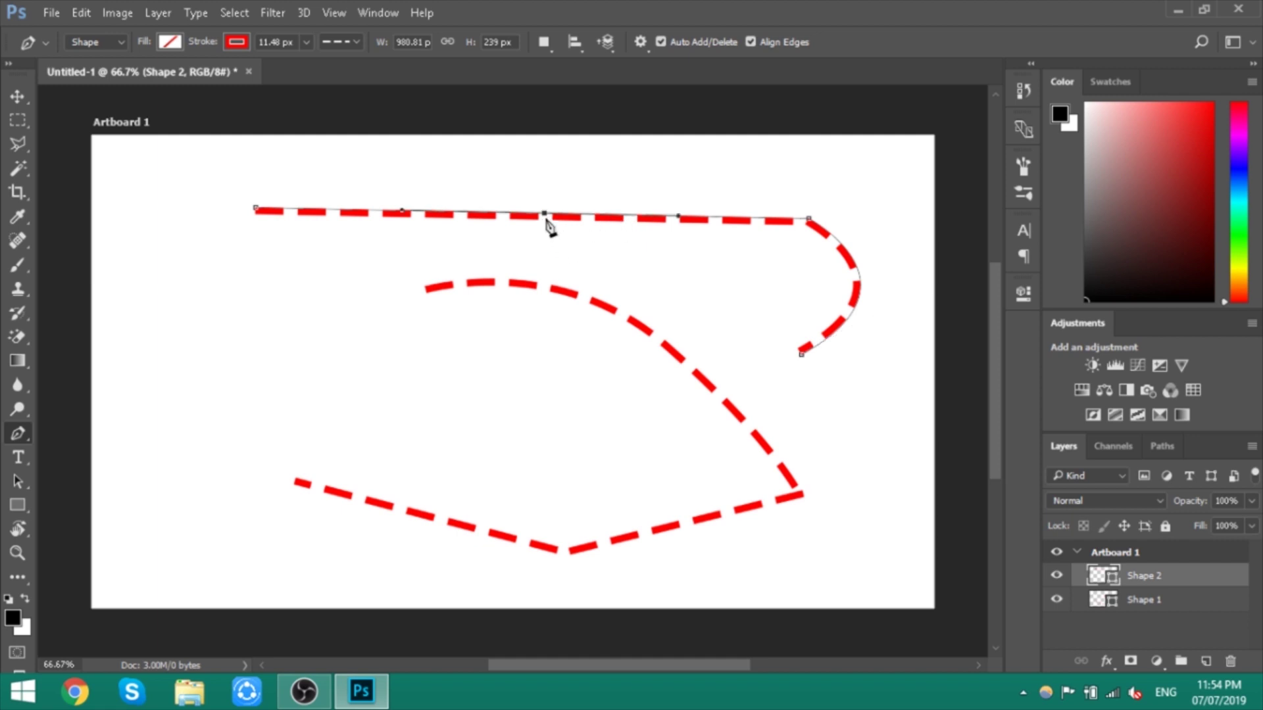
pyautogui.moveTo(546, 216); pyautogui.dragTo(552, 185)
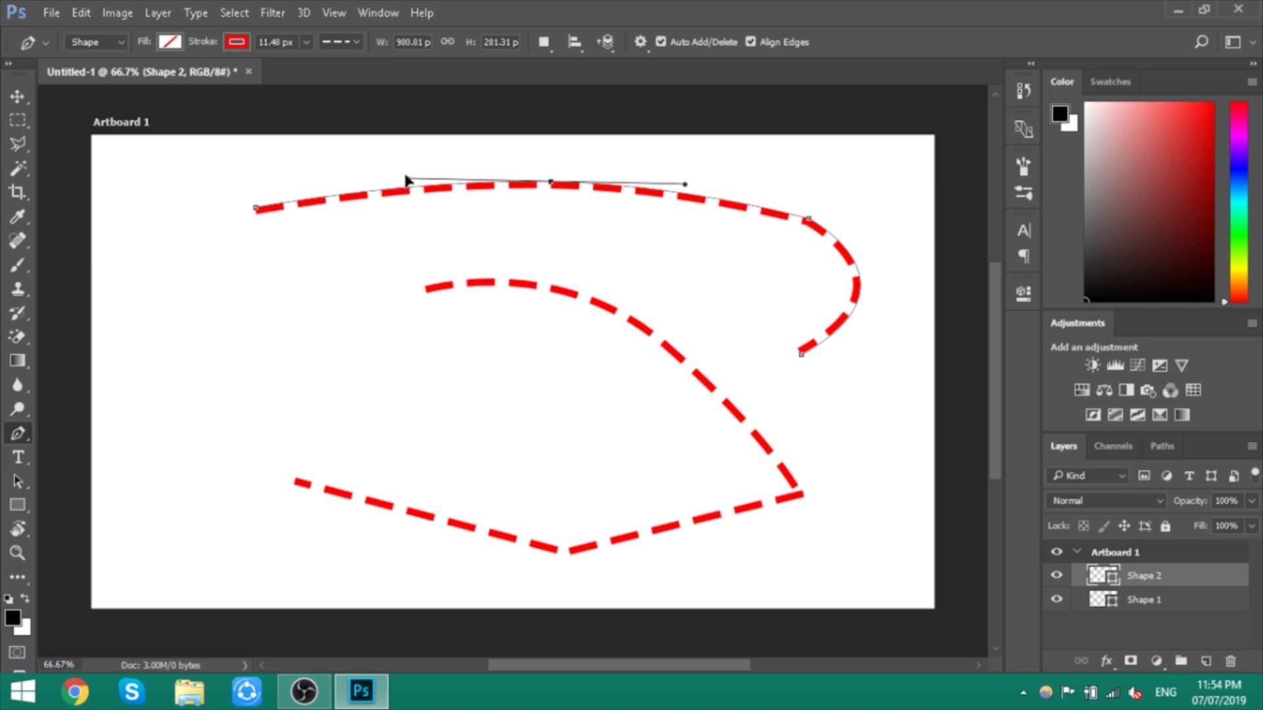
pyautogui.moveTo(405, 179); pyautogui.dragTo(366, 152)
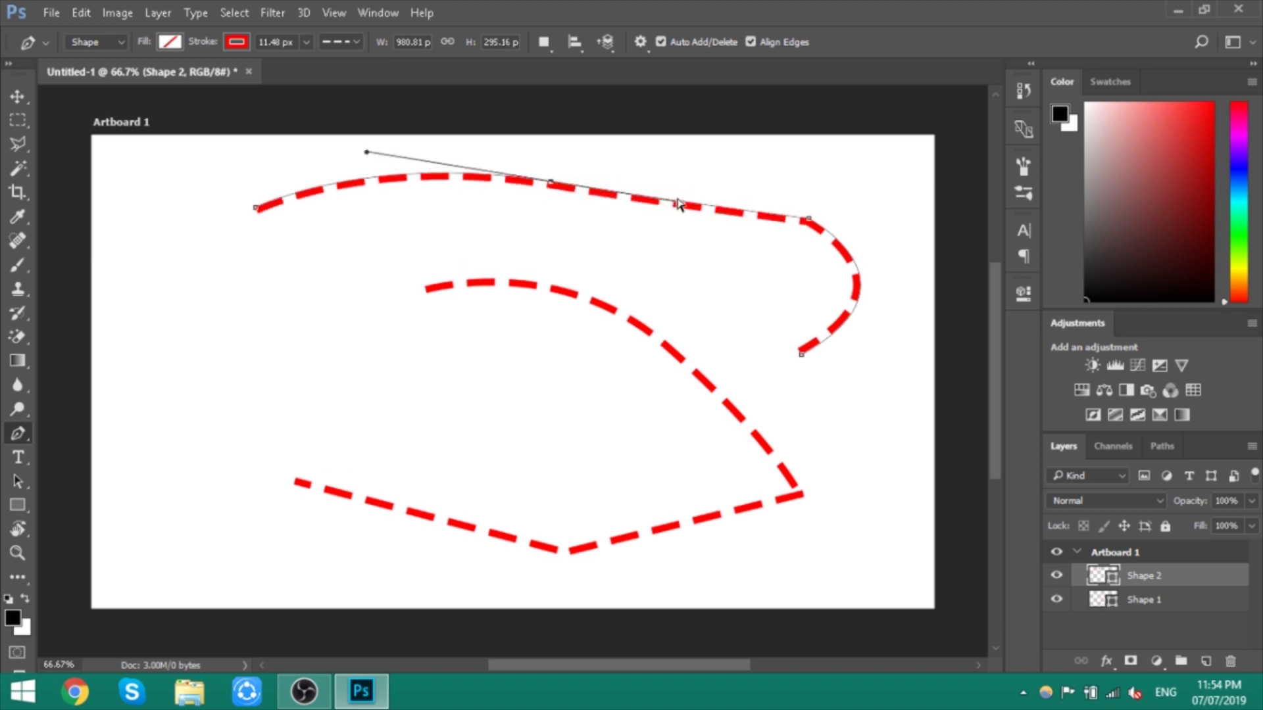
pyautogui.moveTo(680, 191); pyautogui.dragTo(684, 88)
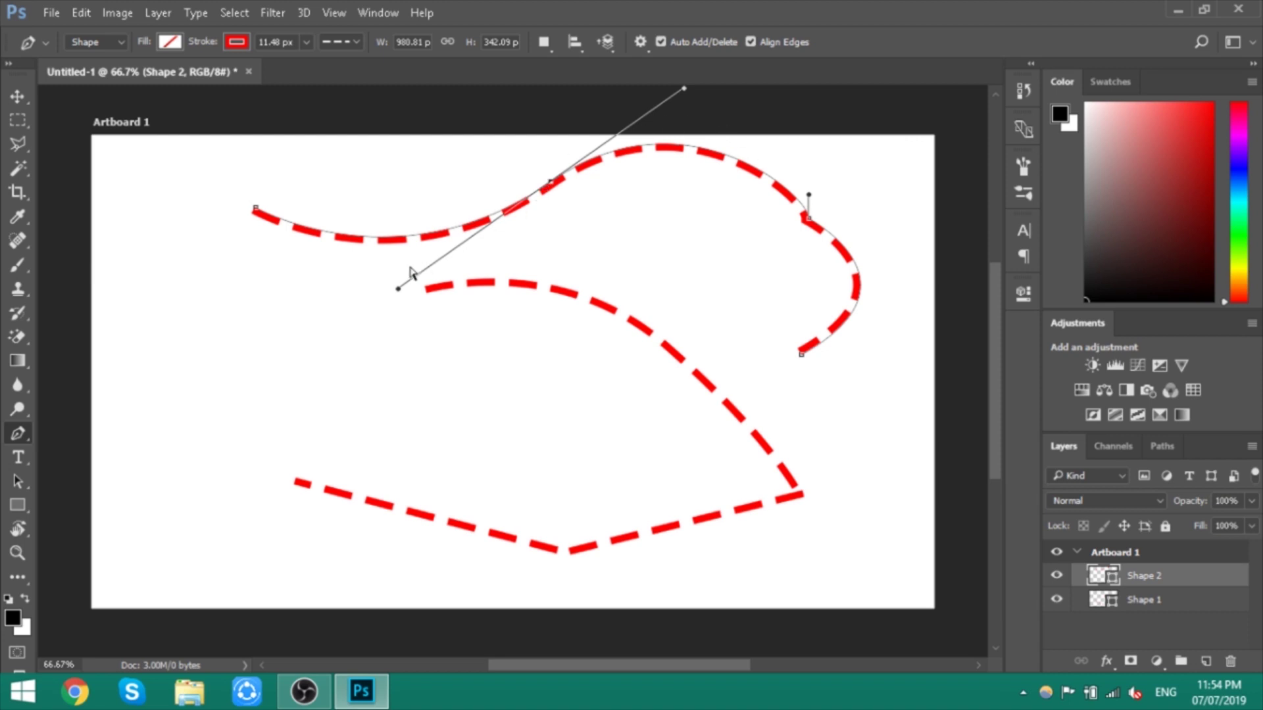
pyautogui.moveTo(403, 294)
pyautogui.mouseDown()
pyautogui.moveTo(384, 373)
pyautogui.moveTo(454, 137)
pyautogui.mouseUp()
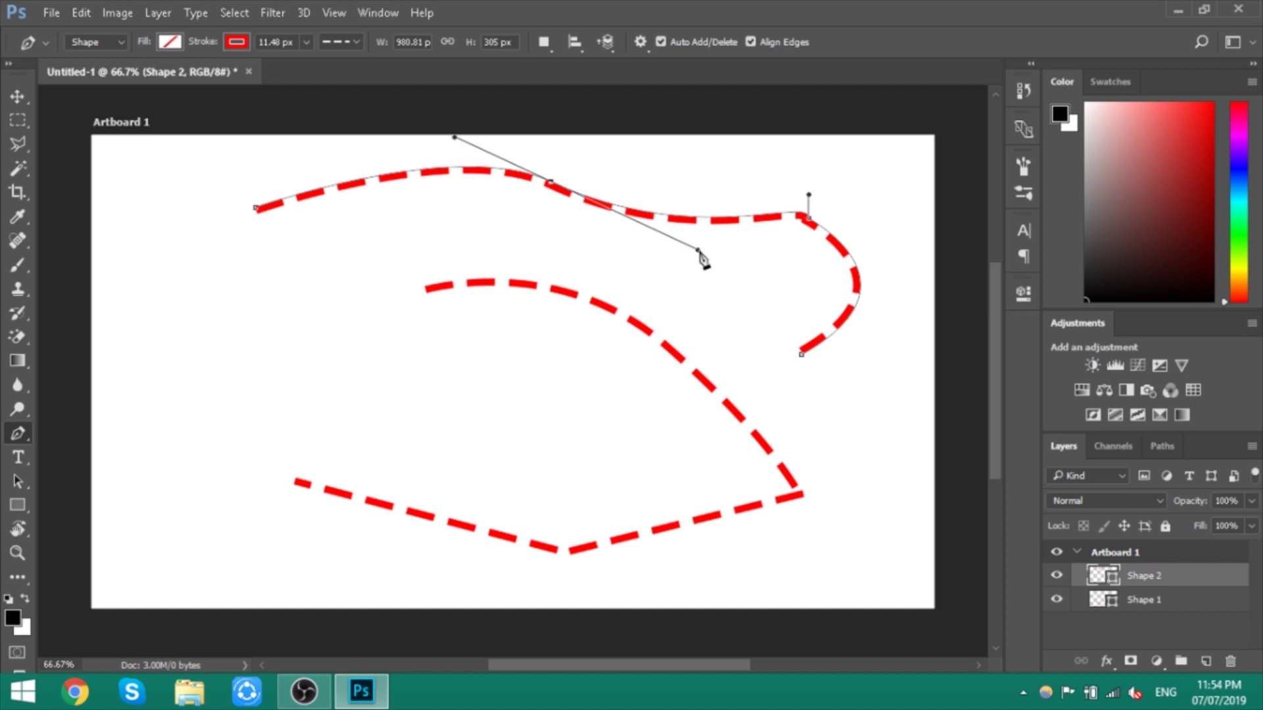
pyautogui.moveTo(694, 257); pyautogui.dragTo(608, 327)
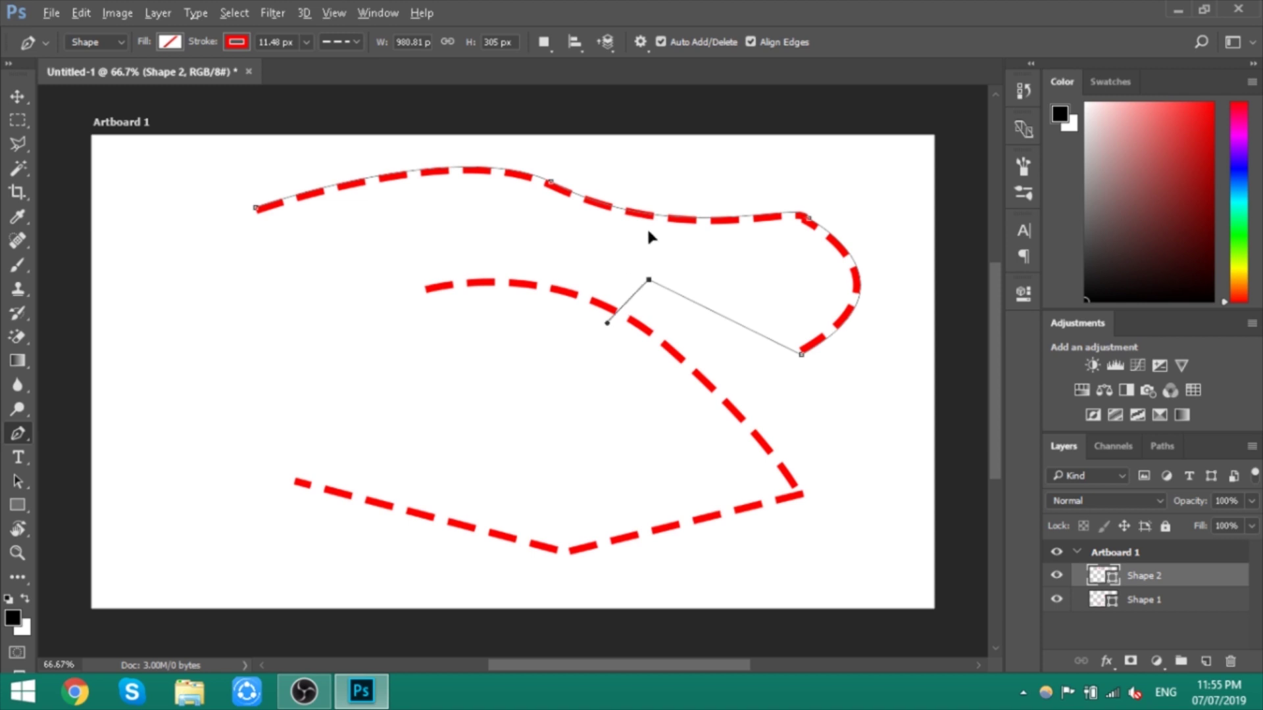
# Step: Alt-drag one midpoint handle to break symmetry, then reshape the top-right corner anchor's handle
pyautogui.keyDown('ctrl'); pyautogui.click(612, 201); pyautogui.keyUp('ctrl')
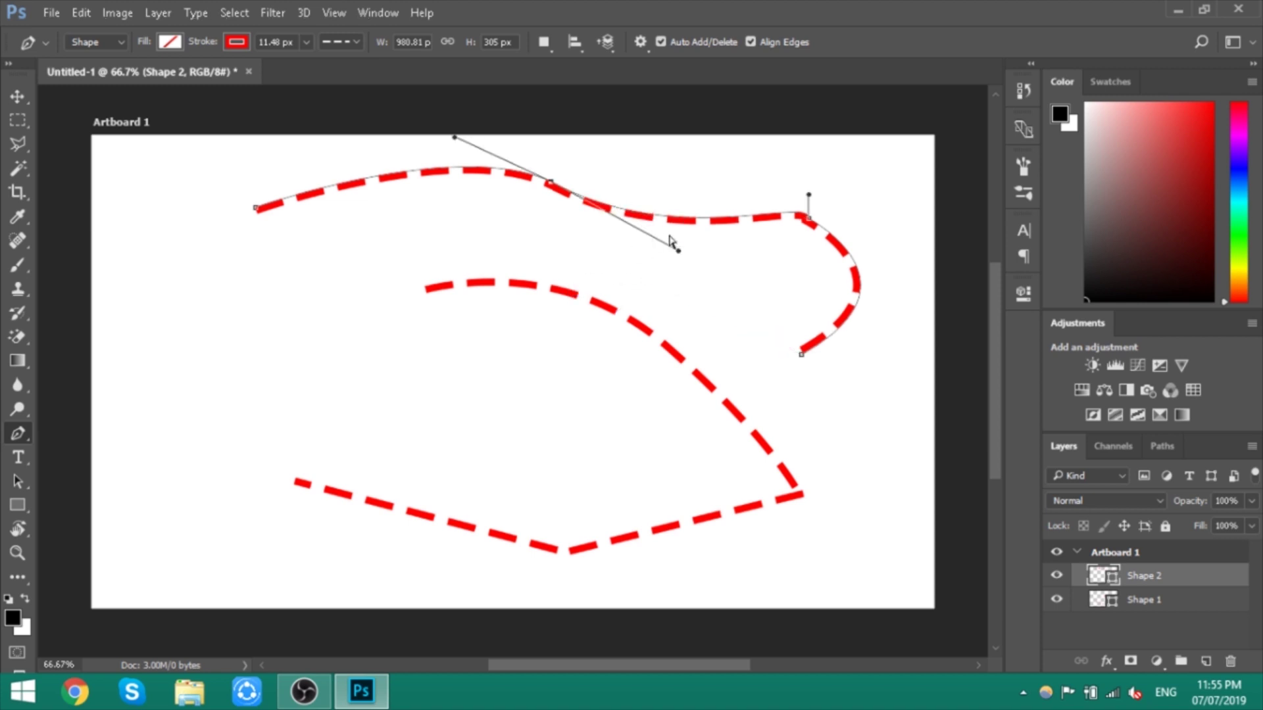
pyautogui.press('alt')
pyautogui.moveTo(667, 252); pyautogui.dragTo(653, 212)
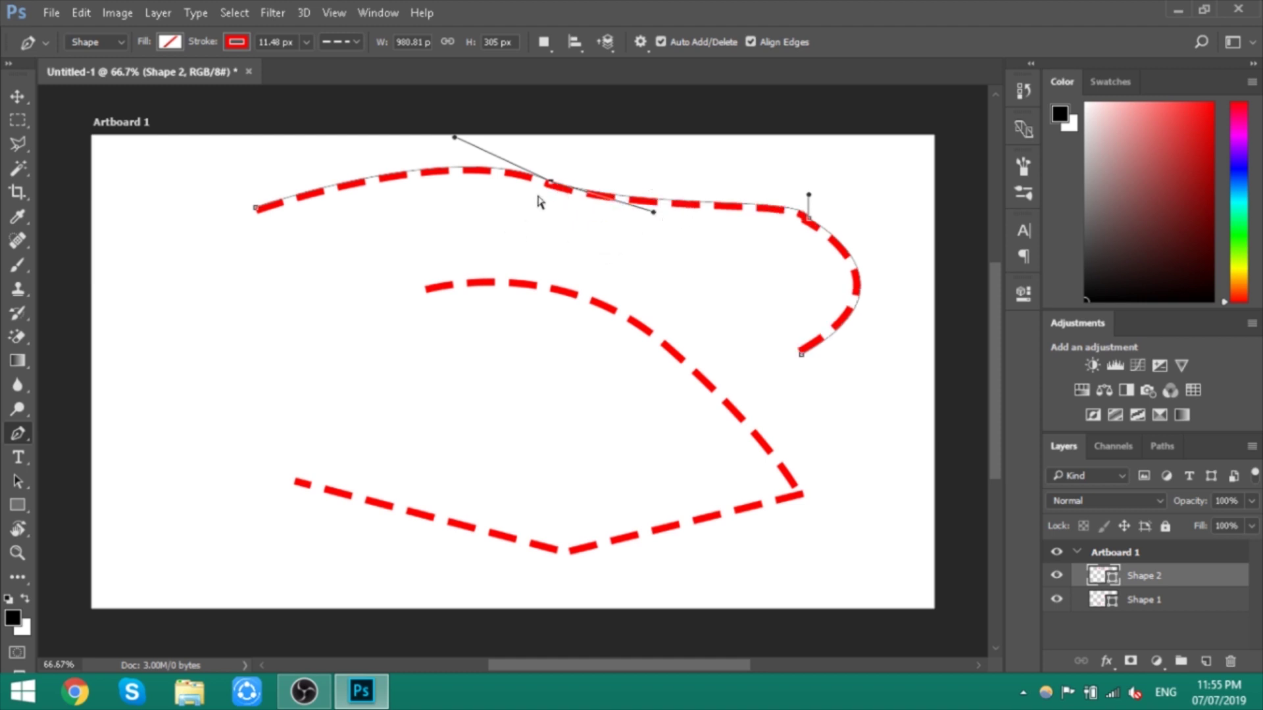
pyautogui.click(654, 214)
pyautogui.click(802, 357)
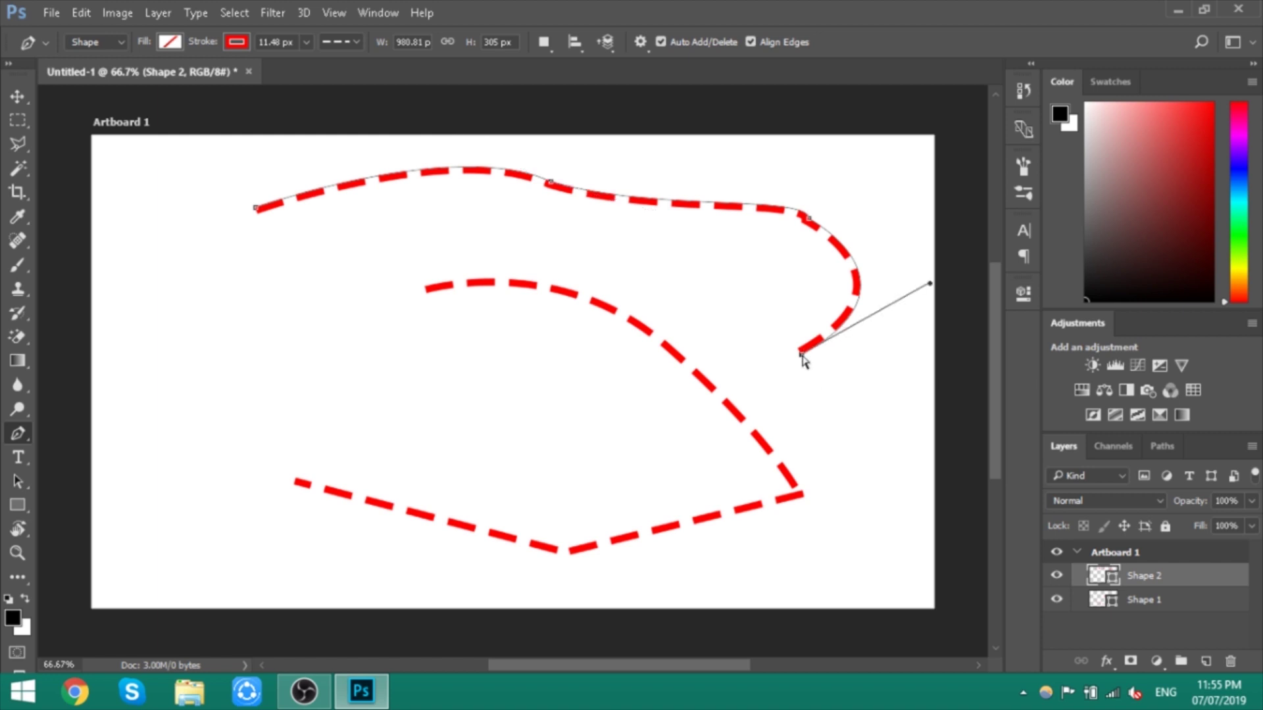
pyautogui.click(809, 221)
pyautogui.moveTo(810, 197); pyautogui.dragTo(787, 171)
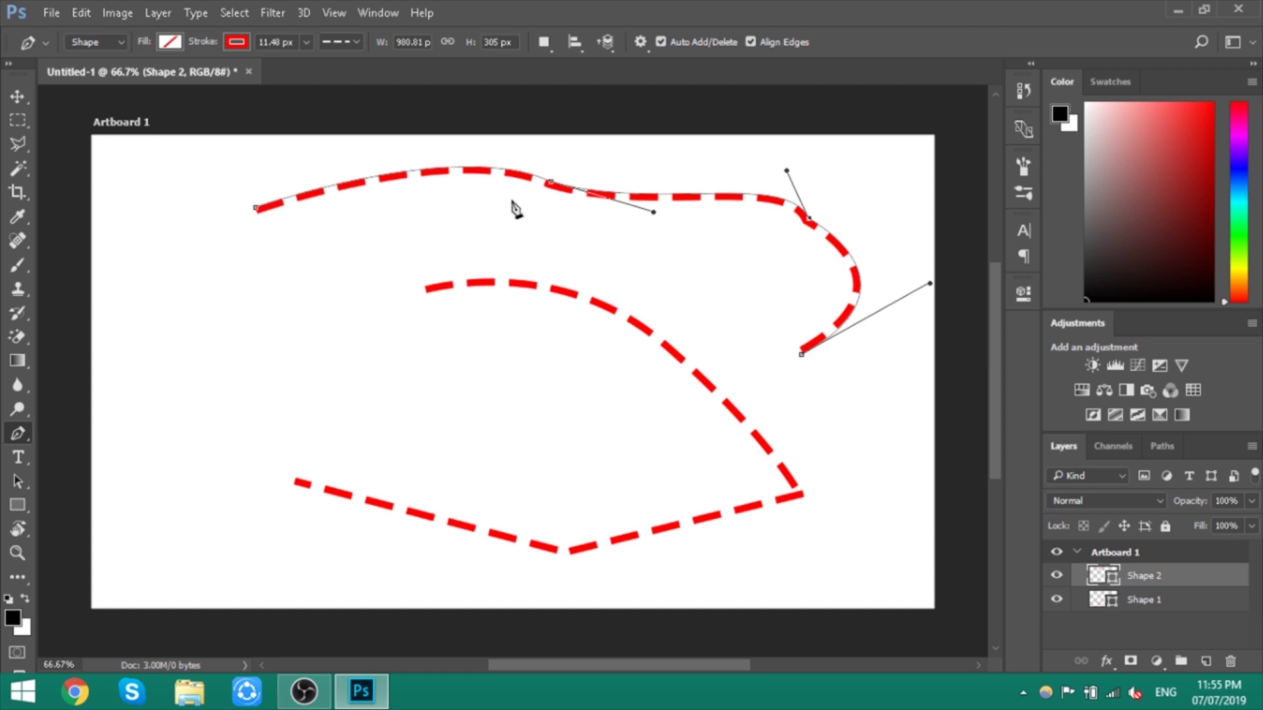
# Step: Delete the wavy Shape 2 and dashed Shape 1 layers from the artboard
pyautogui.press('Escape')
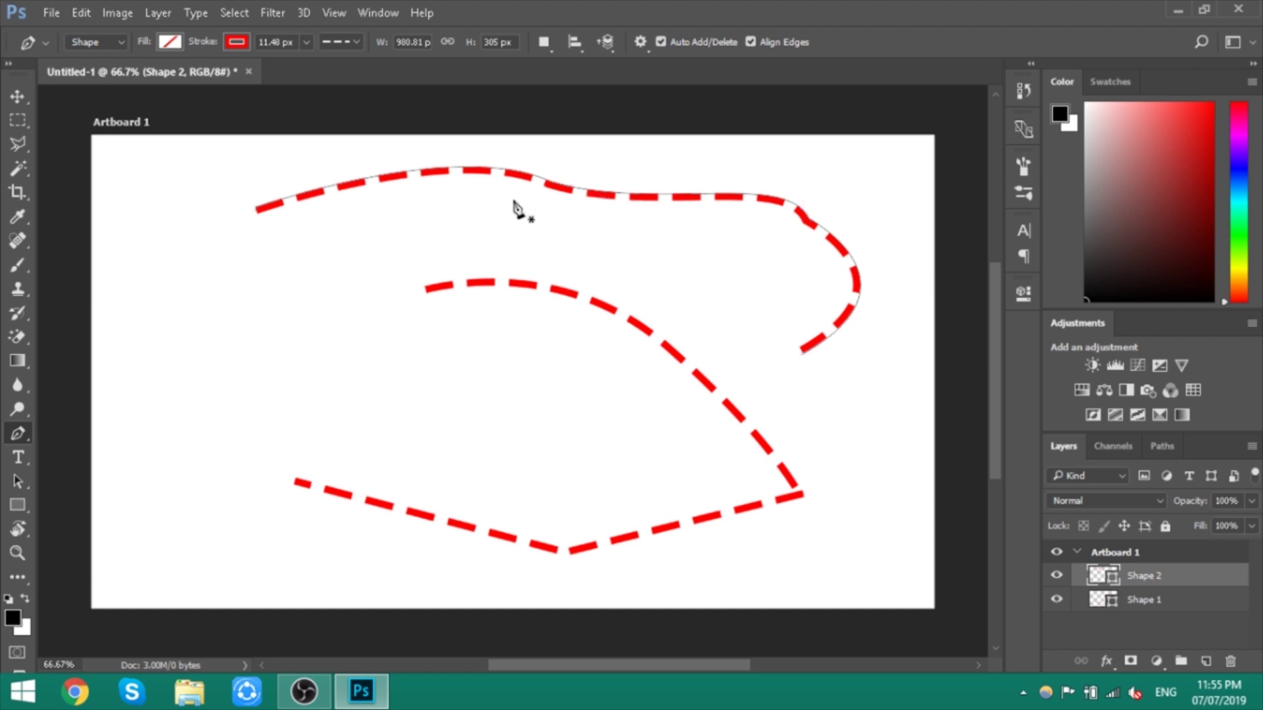
pyautogui.press('Delete')
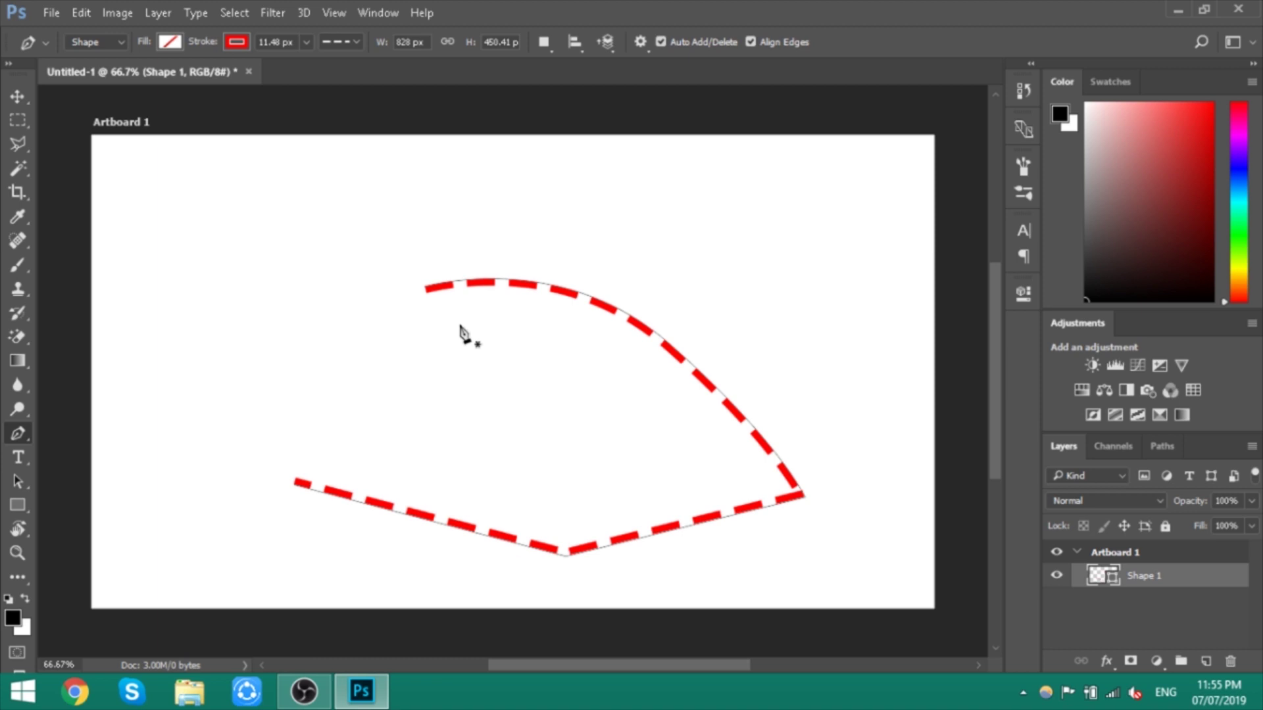
pyautogui.press('v')
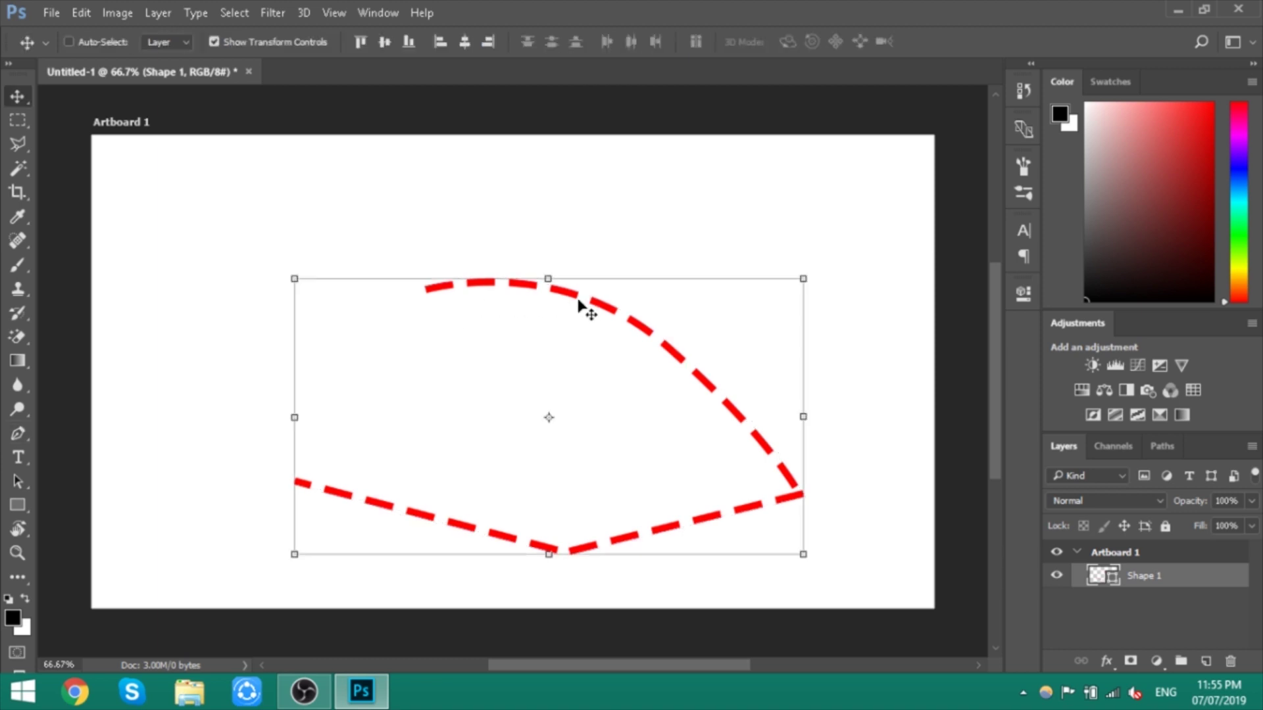
pyautogui.press('Delete')
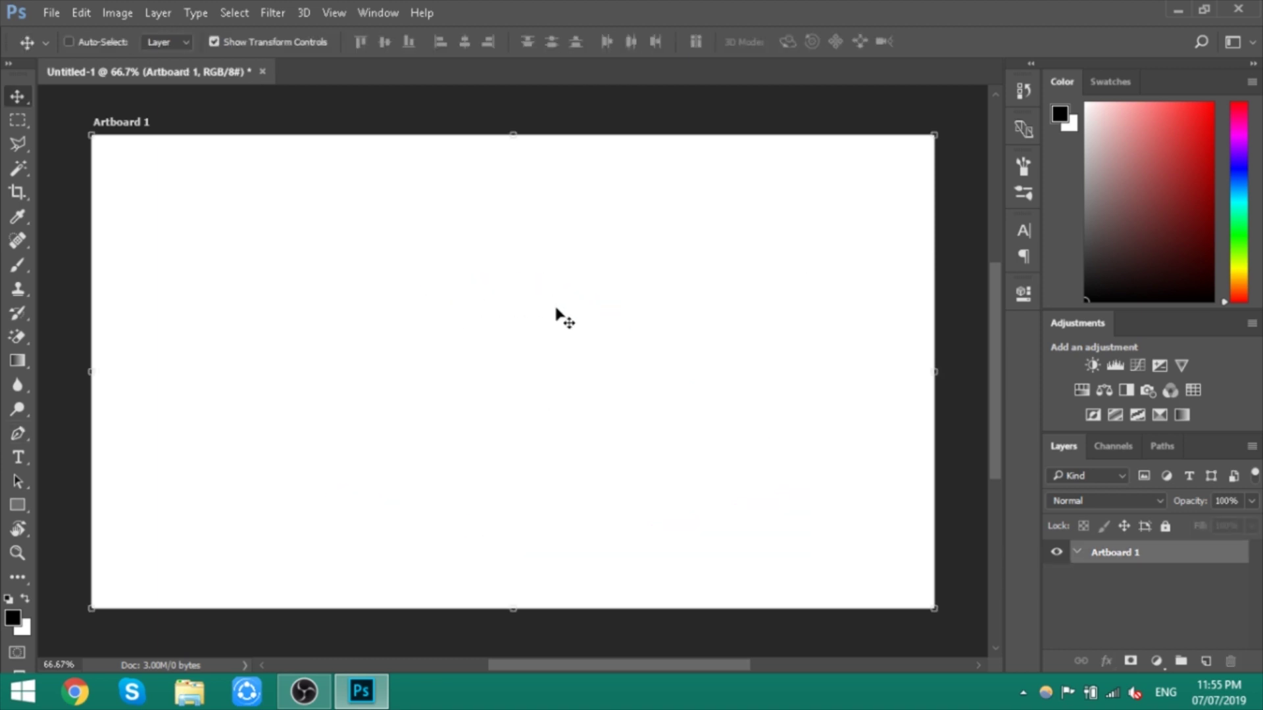
# Step: Switch the Pen tool to Path mode
pyautogui.press('p')
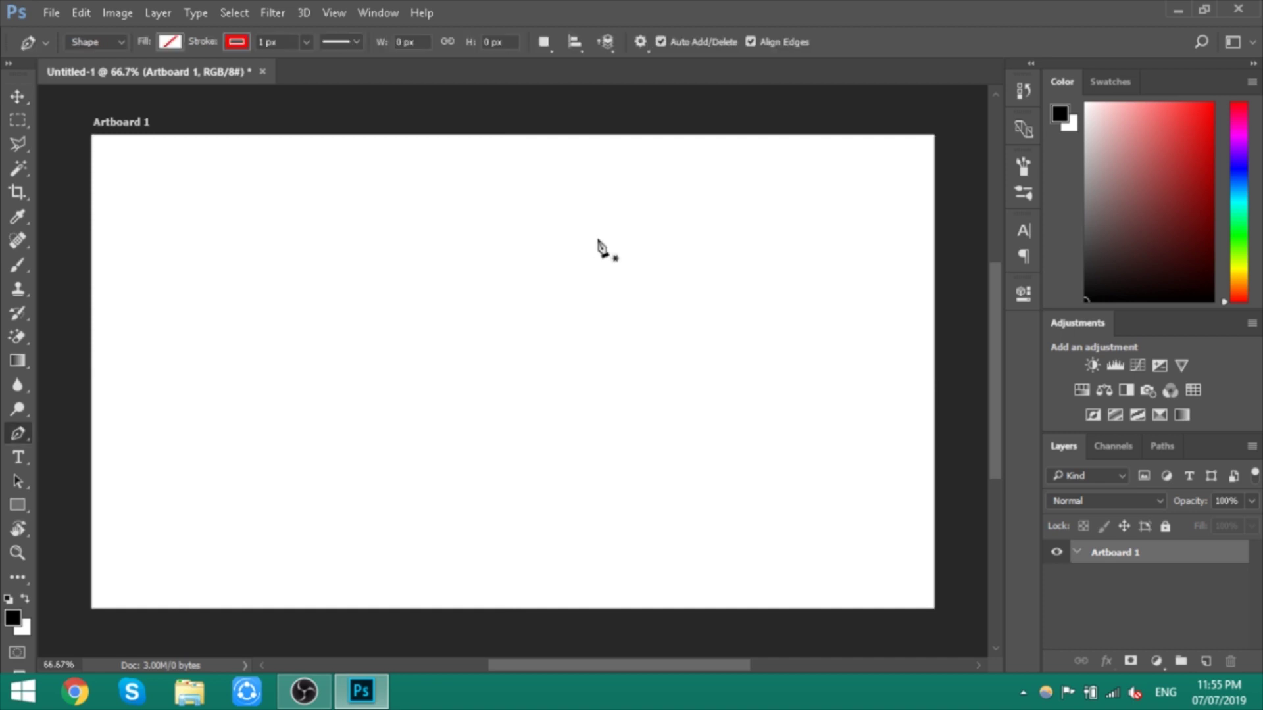
pyautogui.click(125, 40)
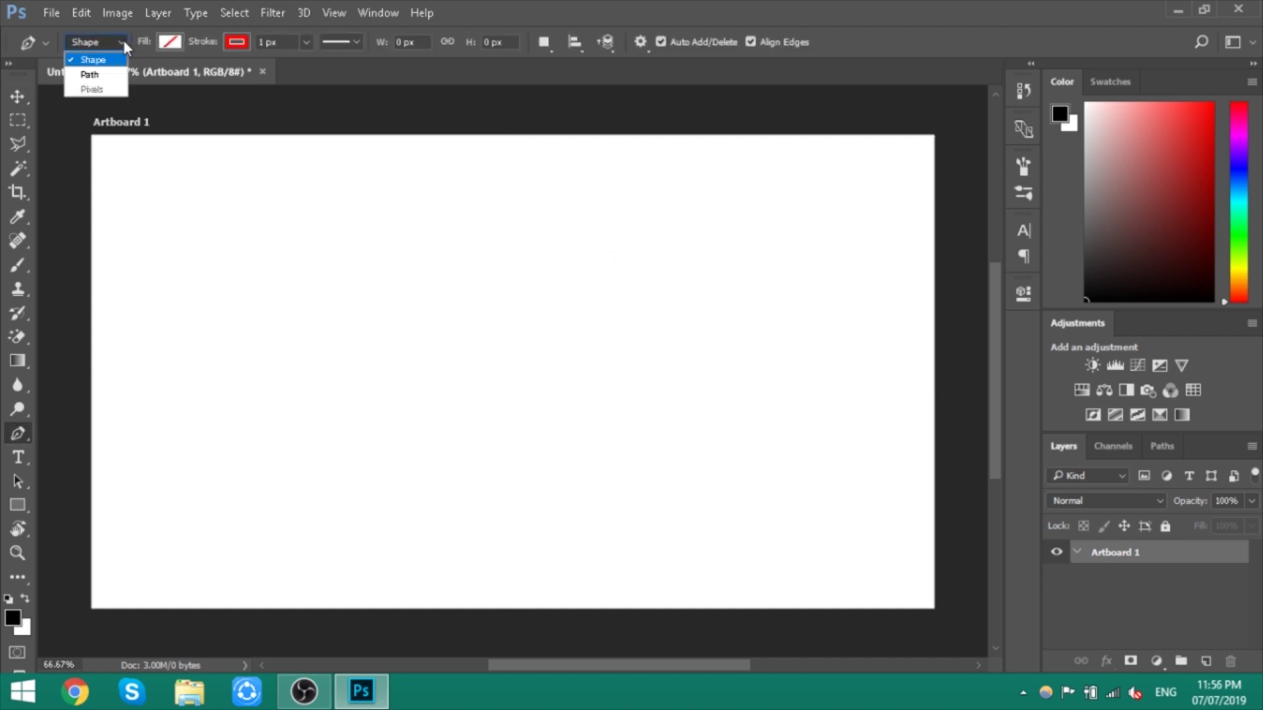
pyautogui.click(85, 64)
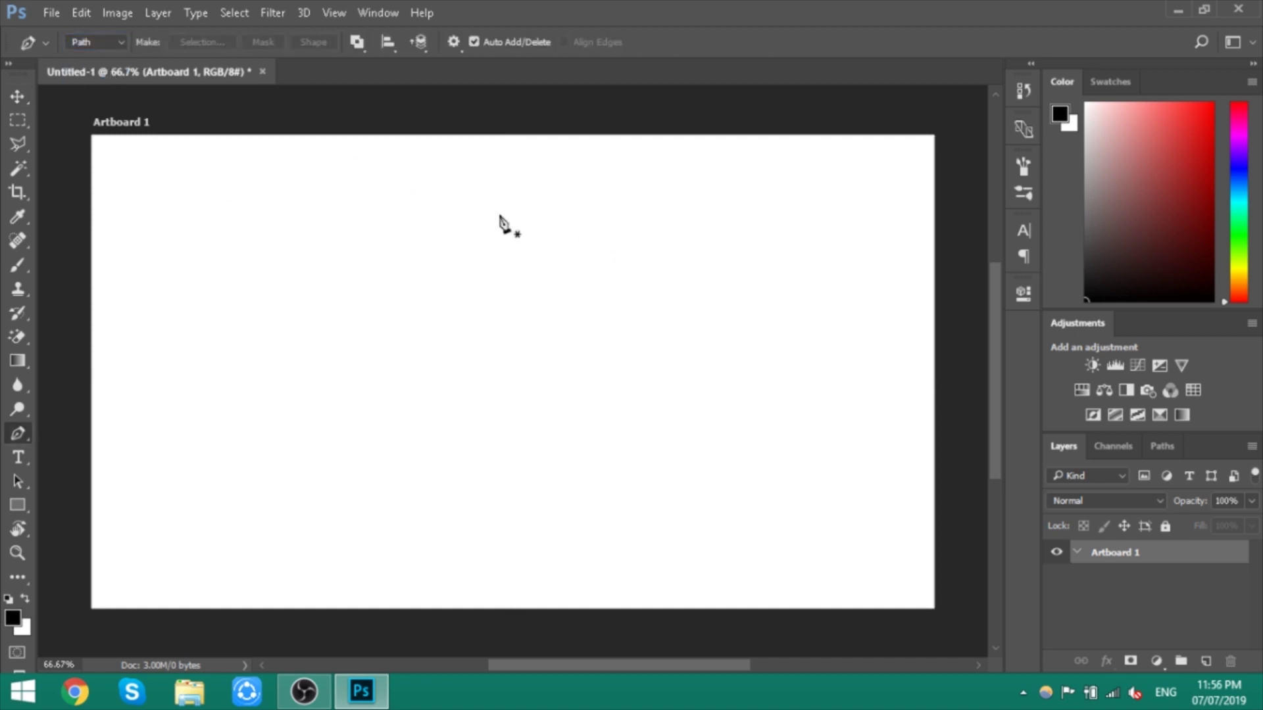
# Step: Draw a closed, lip-shaped pen path across the artboard
pyautogui.click(426, 199)
pyautogui.moveTo(780, 317); pyautogui.dragTo(855, 479)
pyautogui.moveTo(611, 437); pyautogui.dragTo(403, 462)
pyautogui.moveTo(244, 392); pyautogui.dragTo(234, 380)
pyautogui.click(146, 257)
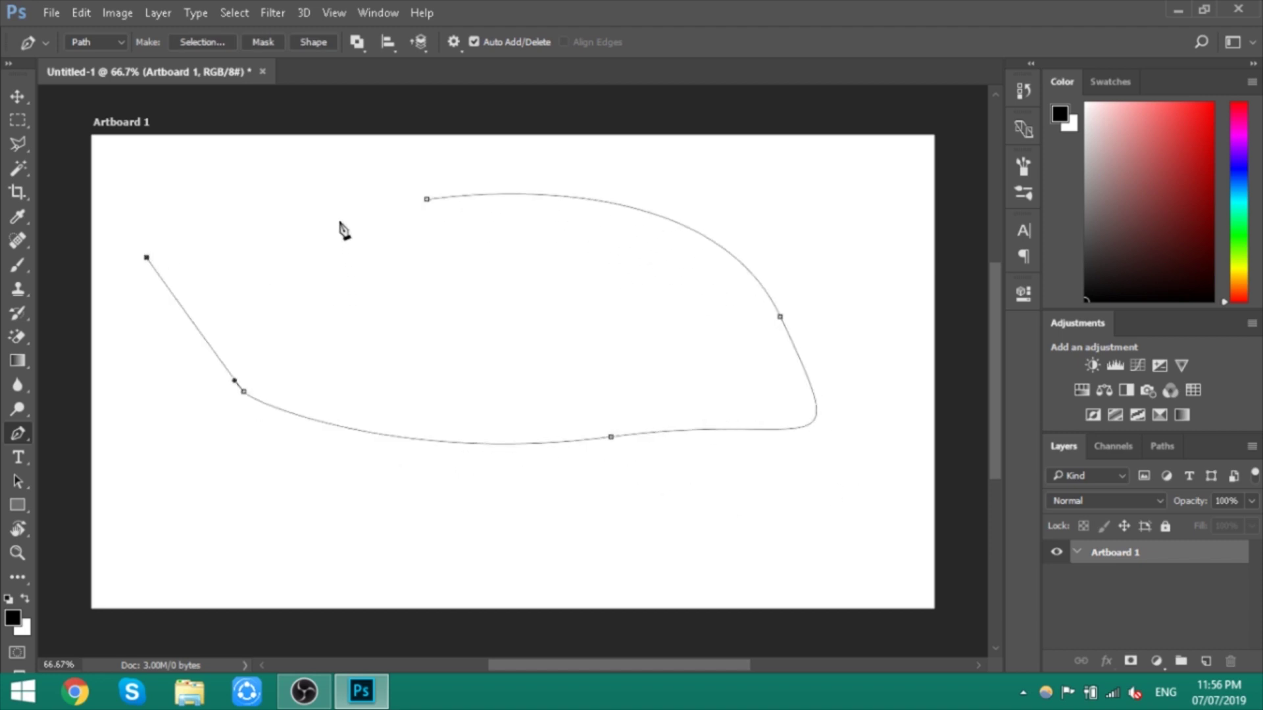
pyautogui.moveTo(335, 178); pyautogui.dragTo(365, 173)
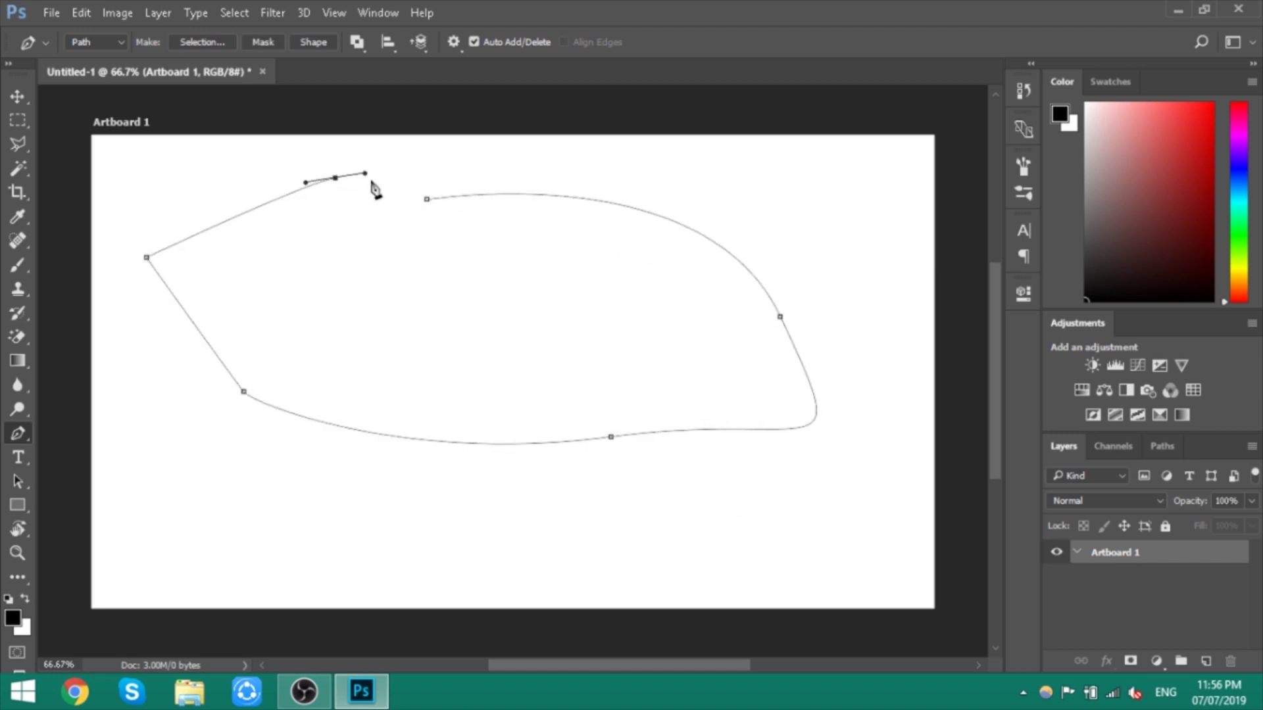
pyautogui.click(429, 203)
# Step: Make a 3.5-pixel feathered selection from the path, deselect, and undo to show the outline again
pyautogui.click(214, 47)
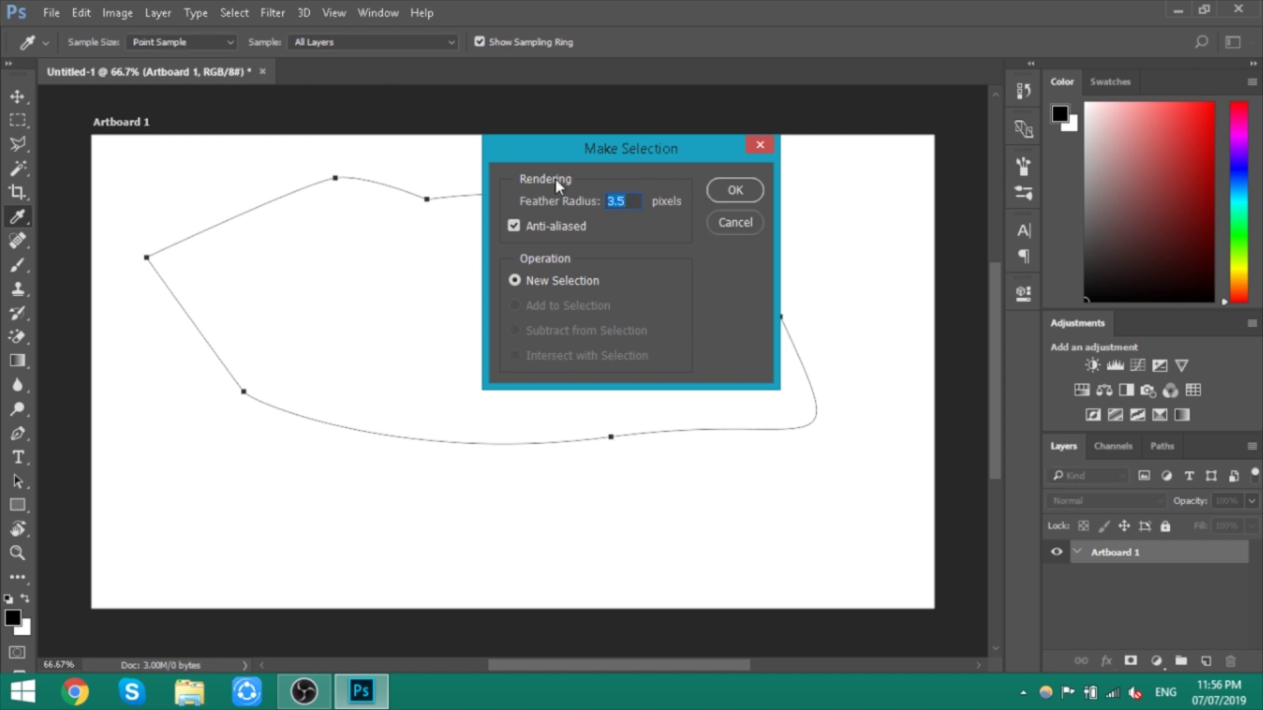
pyautogui.click(728, 194)
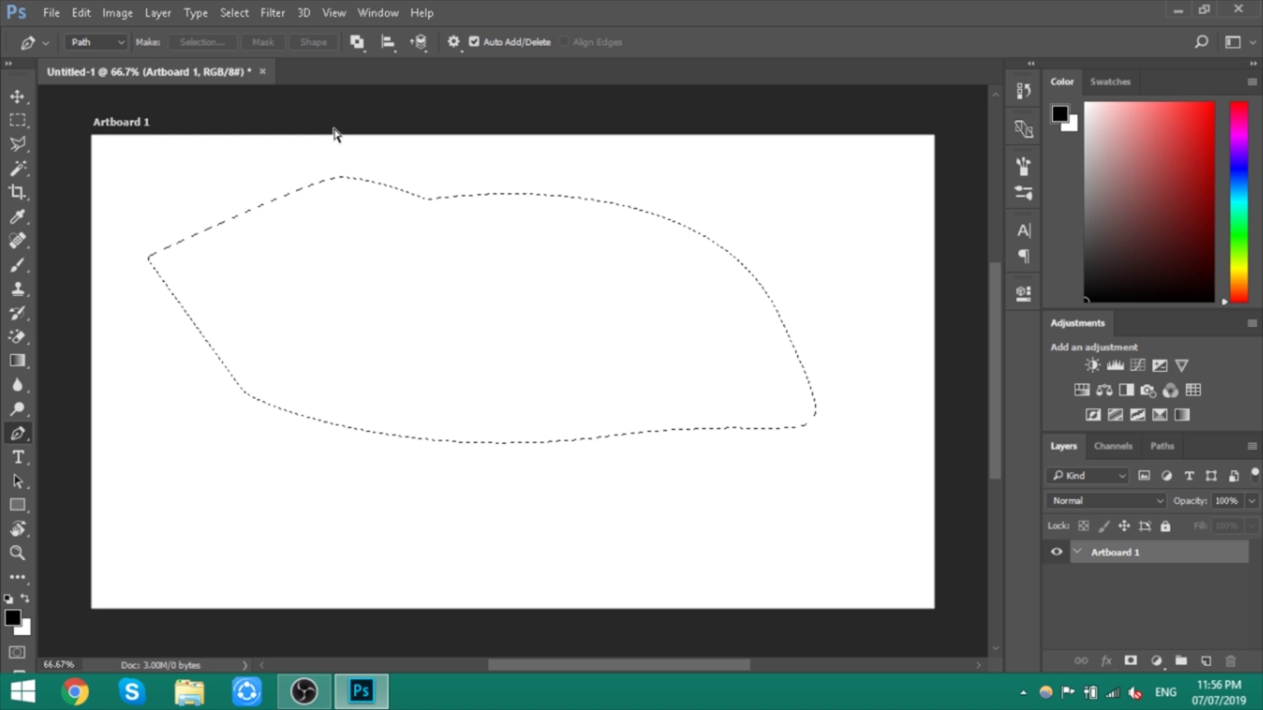
pyautogui.hotkey('ctrl', 'd')
pyautogui.hotkey('ctrl', 'z')
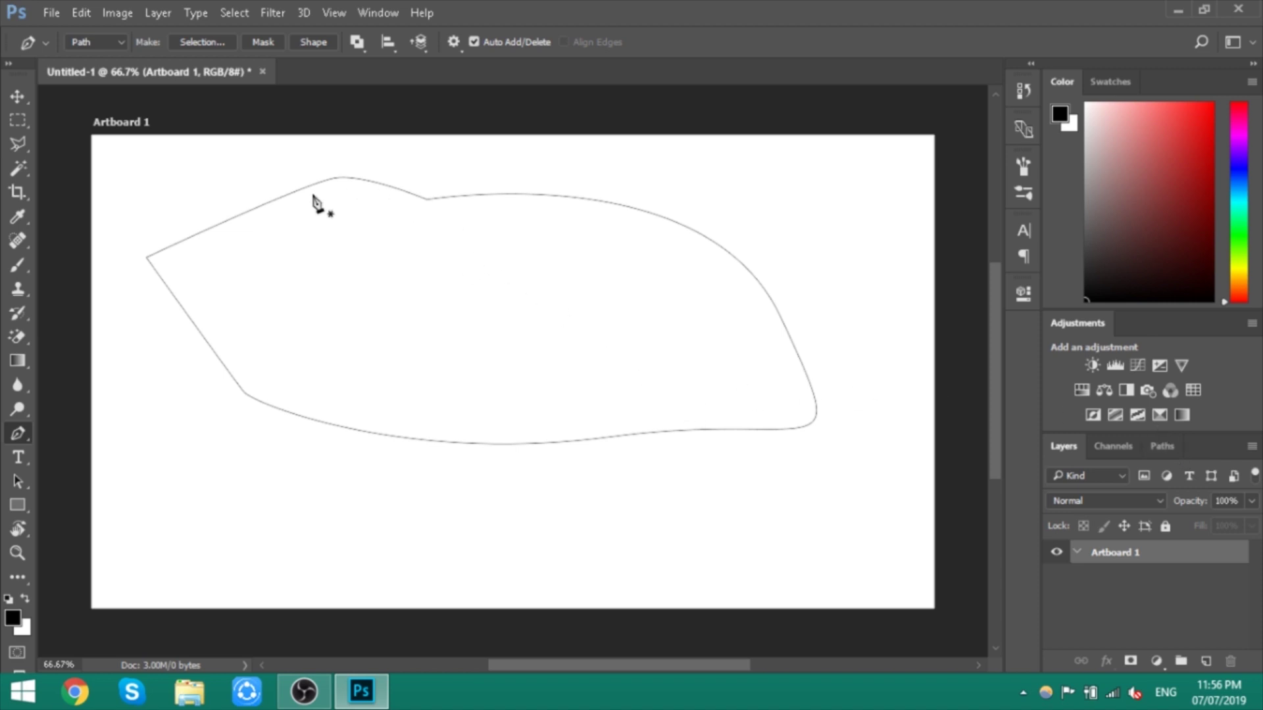
# Step: Draw a closed outline overlapping the lip shape, angular on top and curved below, then view Paths
pyautogui.click(121, 42)
pyautogui.click(443, 271)
pyautogui.click(550, 330)
pyautogui.moveTo(753, 381); pyautogui.dragTo(741, 411)
pyautogui.moveTo(587, 489); pyautogui.dragTo(541, 495)
pyautogui.moveTo(279, 430); pyautogui.dragTo(270, 403)
pyautogui.click(244, 322)
pyautogui.click(397, 310)
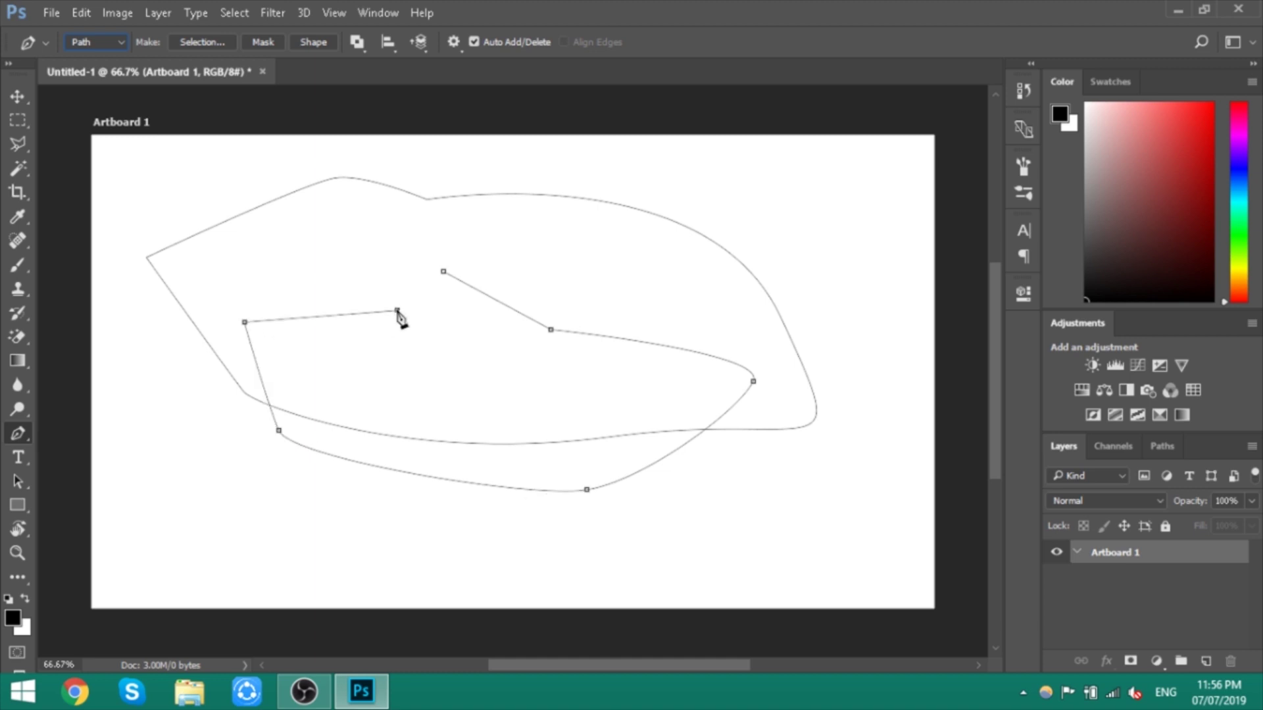
pyautogui.click(439, 280)
pyautogui.click(443, 271)
pyautogui.click(1158, 449)
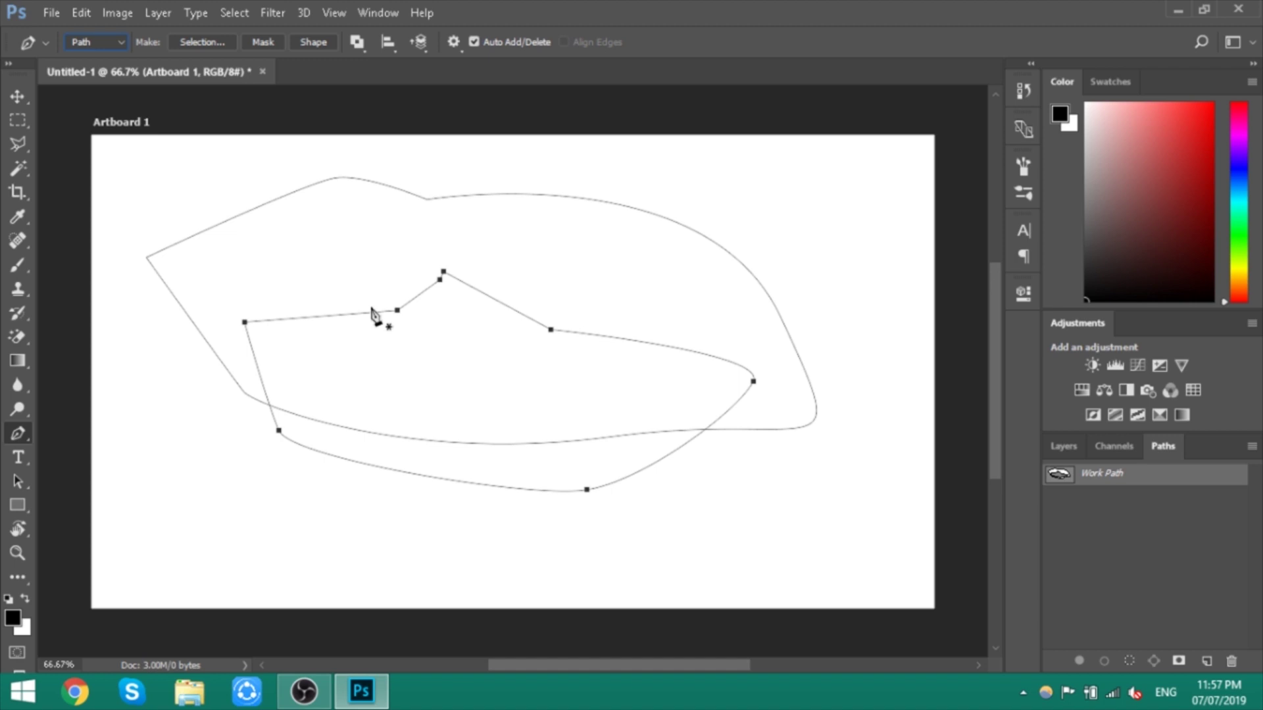
# Step: Select all anchors of both outlines and delete Work Path from the Paths panel
pyautogui.keyDown('ctrl'); pyautogui.click(459, 311); pyautogui.keyUp('ctrl')
pyautogui.keyDown('ctrl'); pyautogui.click(439, 279); pyautogui.keyUp('ctrl')
pyautogui.moveTo(245, 299); pyautogui.dragTo(852, 563)
pyautogui.click(1232, 663)
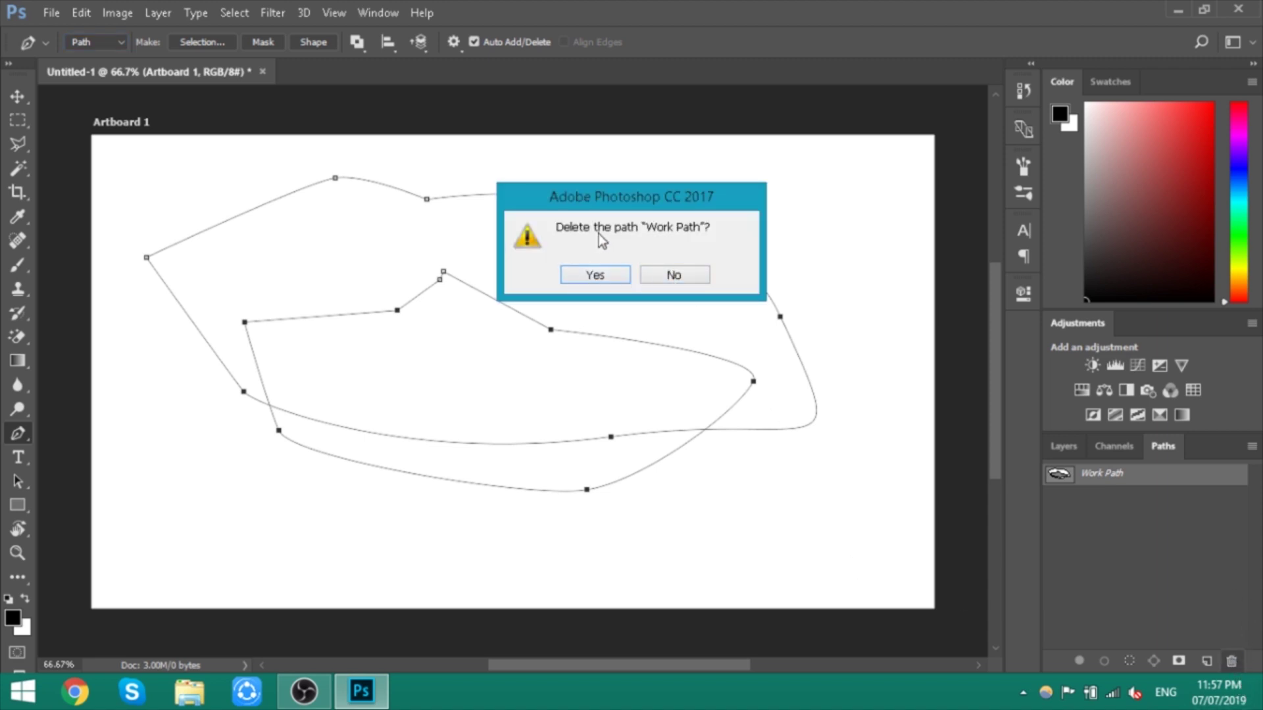
pyautogui.click(595, 276)
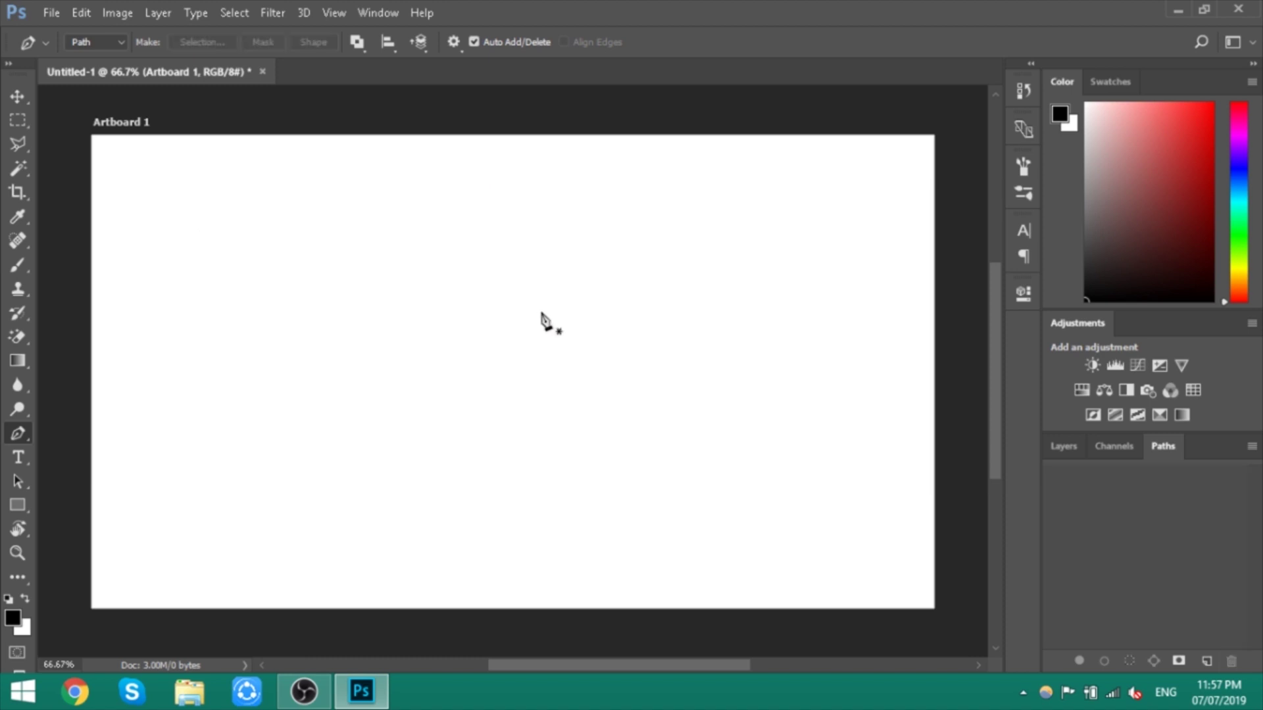
# Step: Draw a closed, blade-shaped outline on the blank artboard
pyautogui.click(337, 264)
pyautogui.click(674, 223)
pyautogui.moveTo(735, 276); pyautogui.dragTo(732, 408)
pyautogui.click(437, 418)
pyautogui.click(289, 425)
pyautogui.moveTo(108, 343); pyautogui.dragTo(217, 300)
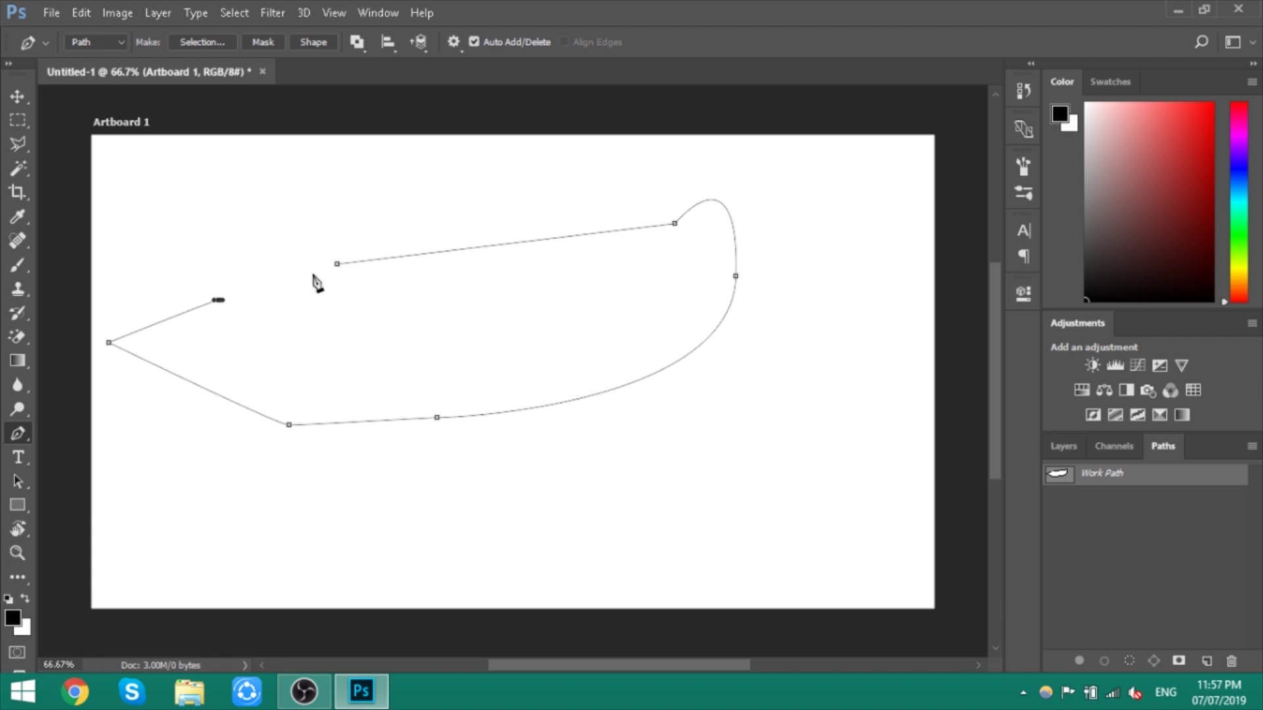
pyautogui.click(337, 263)
# Step: Add an empty Path 1 and save the Work Path as 'adflk'
pyautogui.click(1207, 667)
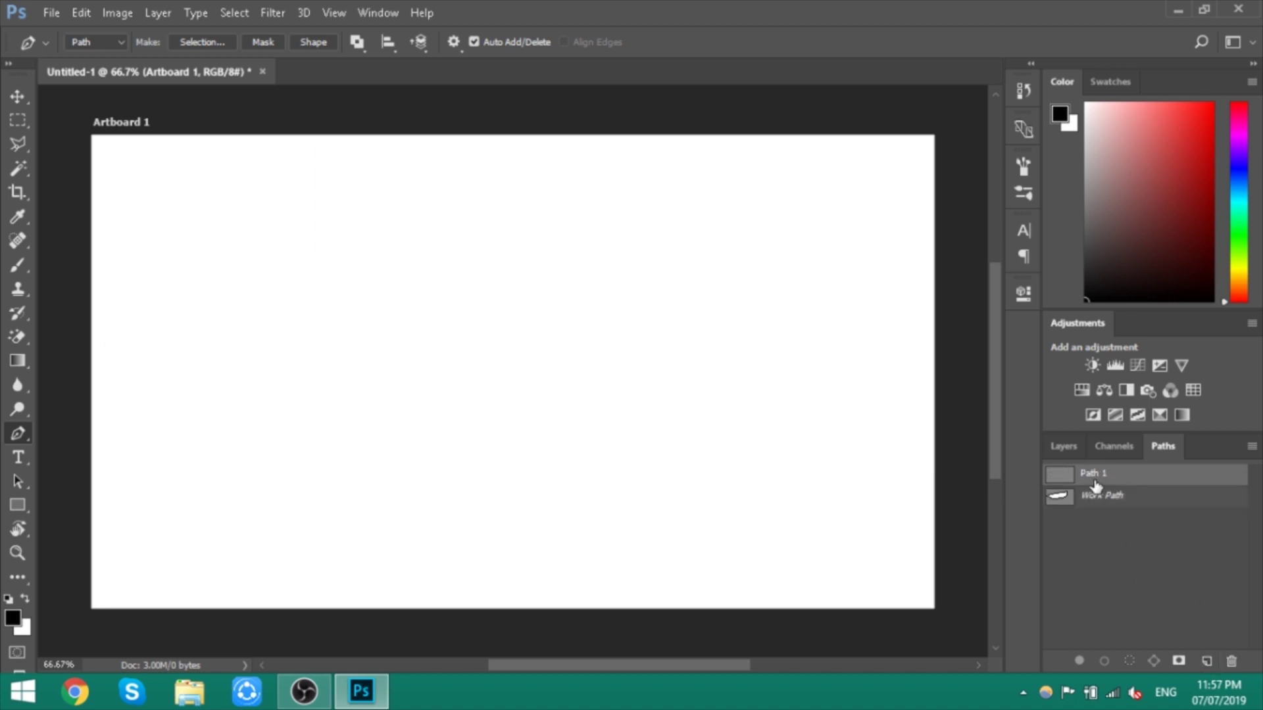
pyautogui.doubleClick(1093, 496)
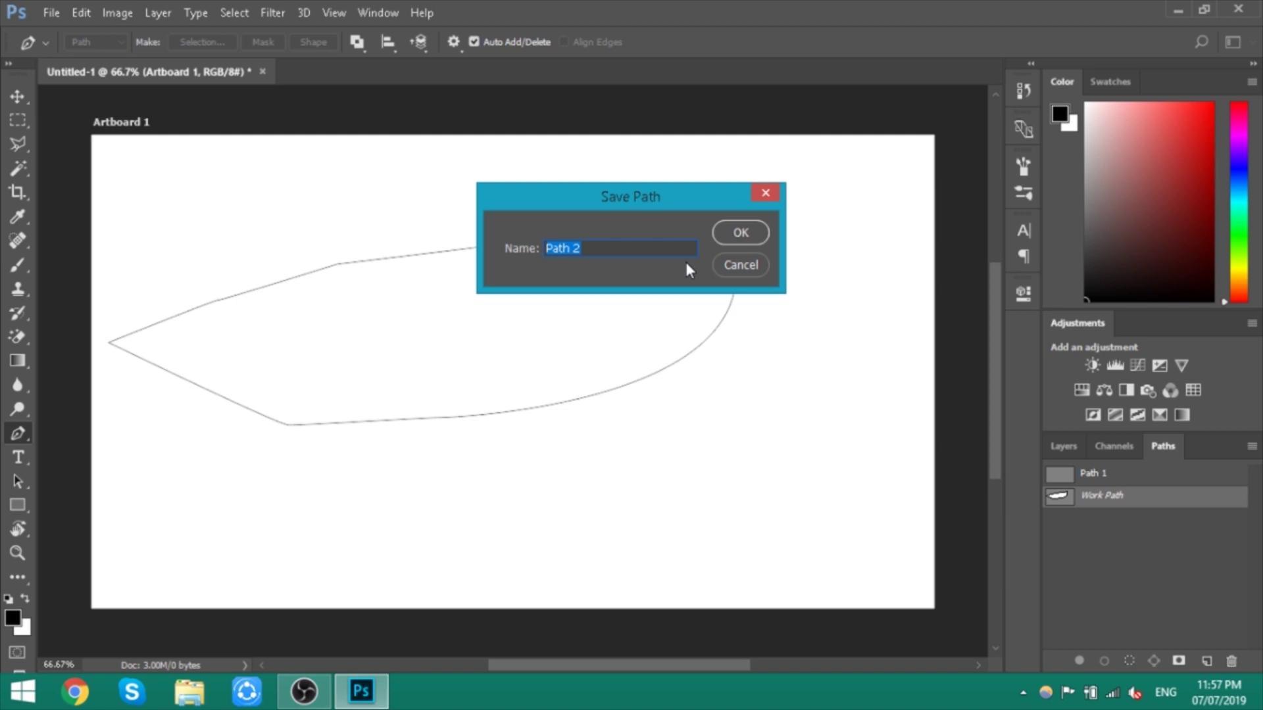
pyautogui.write('adflk')
pyautogui.press('Return')
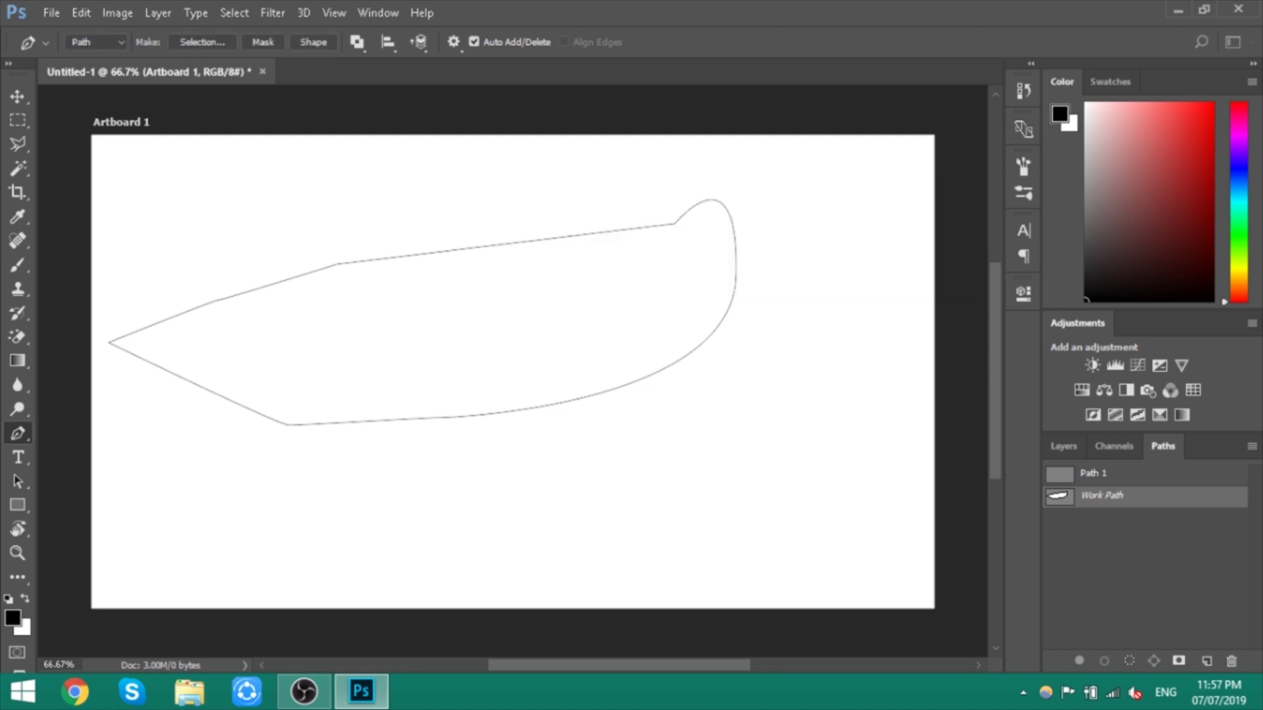
pyautogui.click(1143, 543)
pyautogui.click(1129, 471)
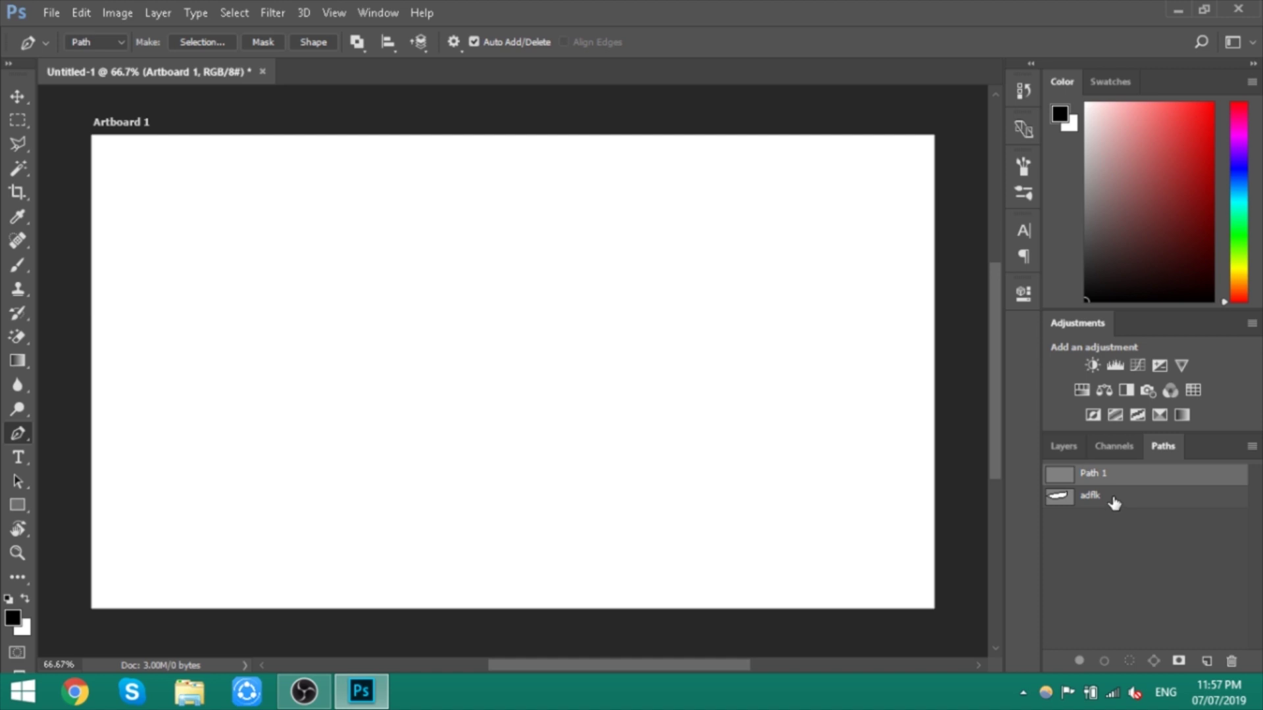
pyautogui.click(1115, 503)
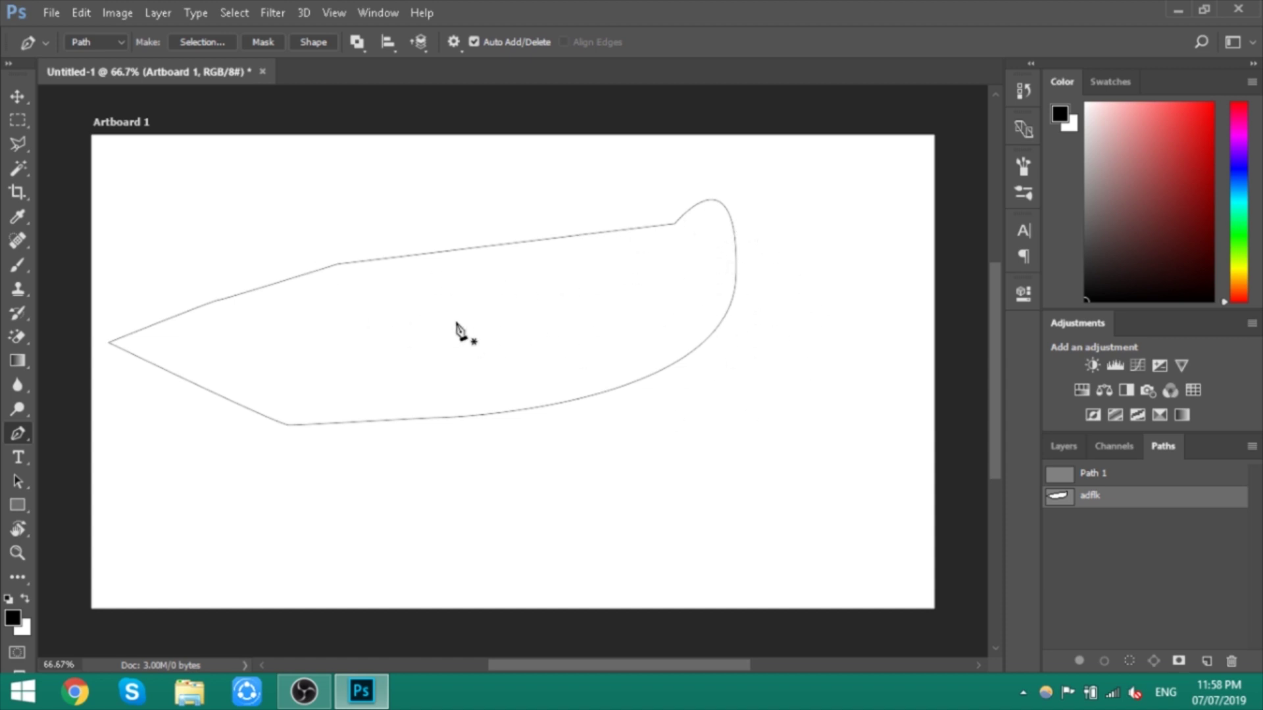
# Step: Switch the Pen to Shape mode and draw a closed, nine-corner angular shape
pyautogui.click(100, 46)
pyautogui.click(108, 57)
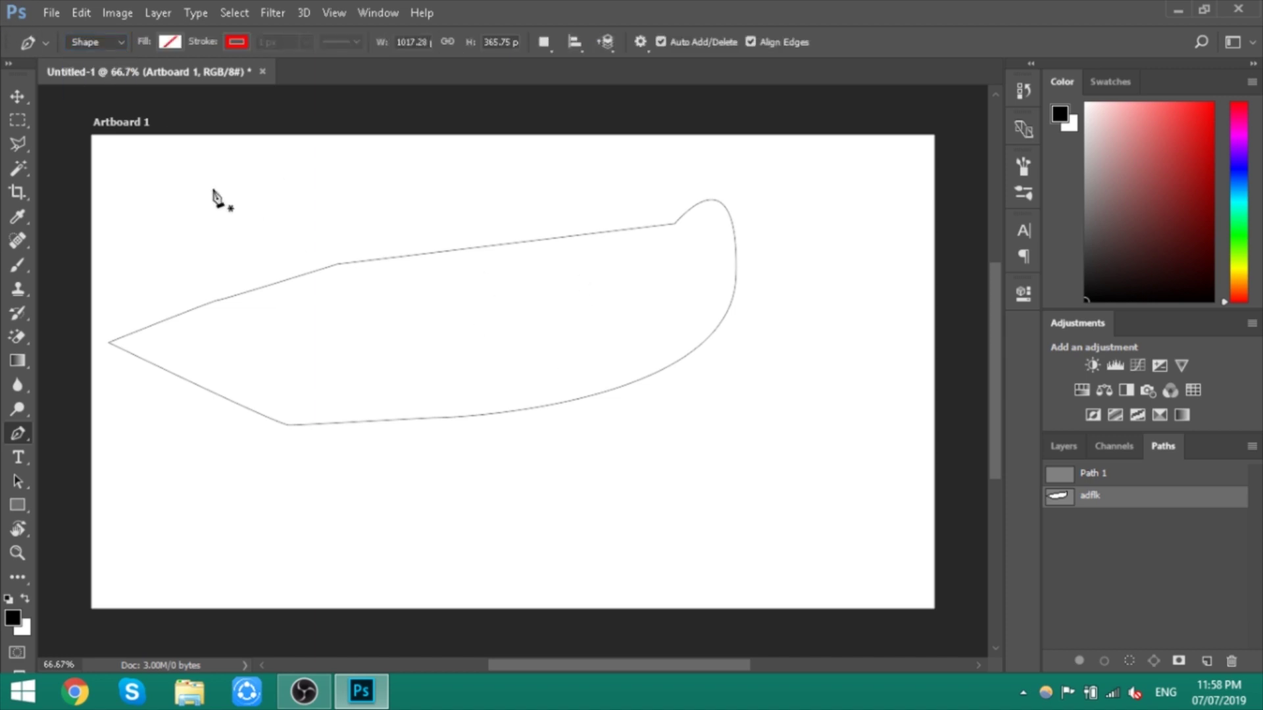
pyautogui.click(333, 198)
pyautogui.click(555, 246)
pyautogui.click(616, 322)
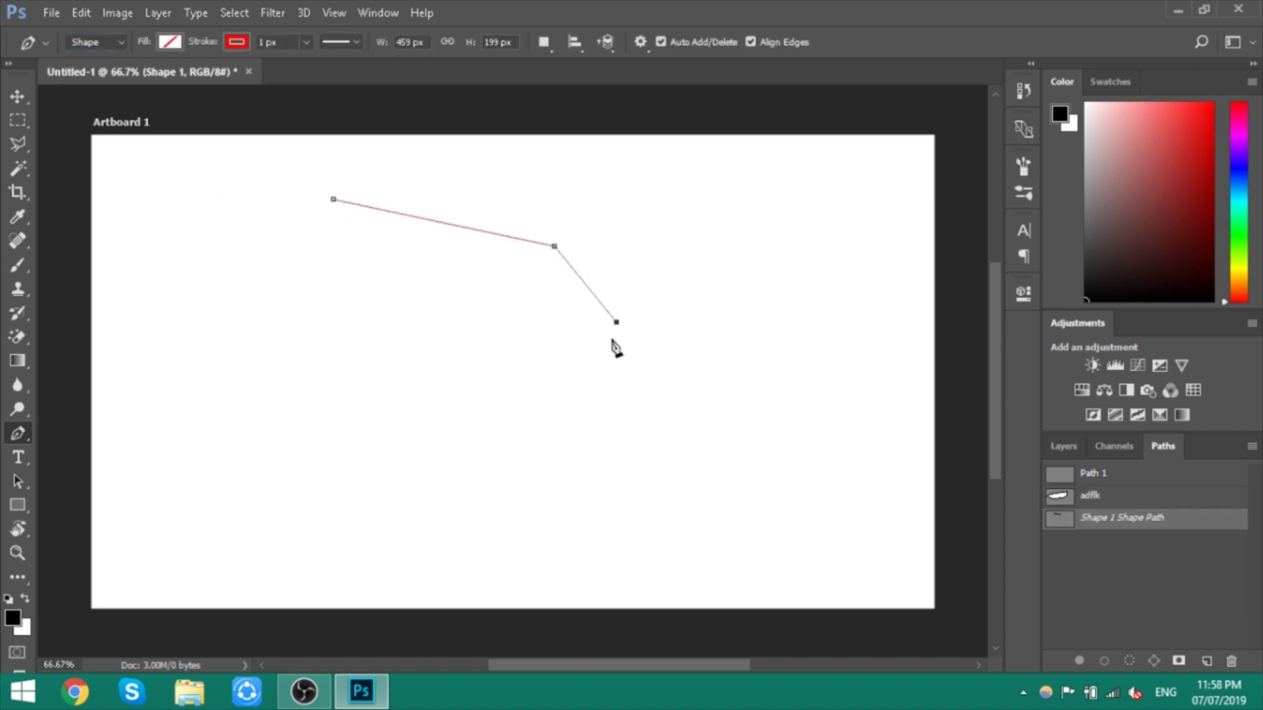
pyautogui.click(511, 384)
pyautogui.click(306, 395)
pyautogui.click(266, 353)
pyautogui.click(244, 281)
pyautogui.click(262, 231)
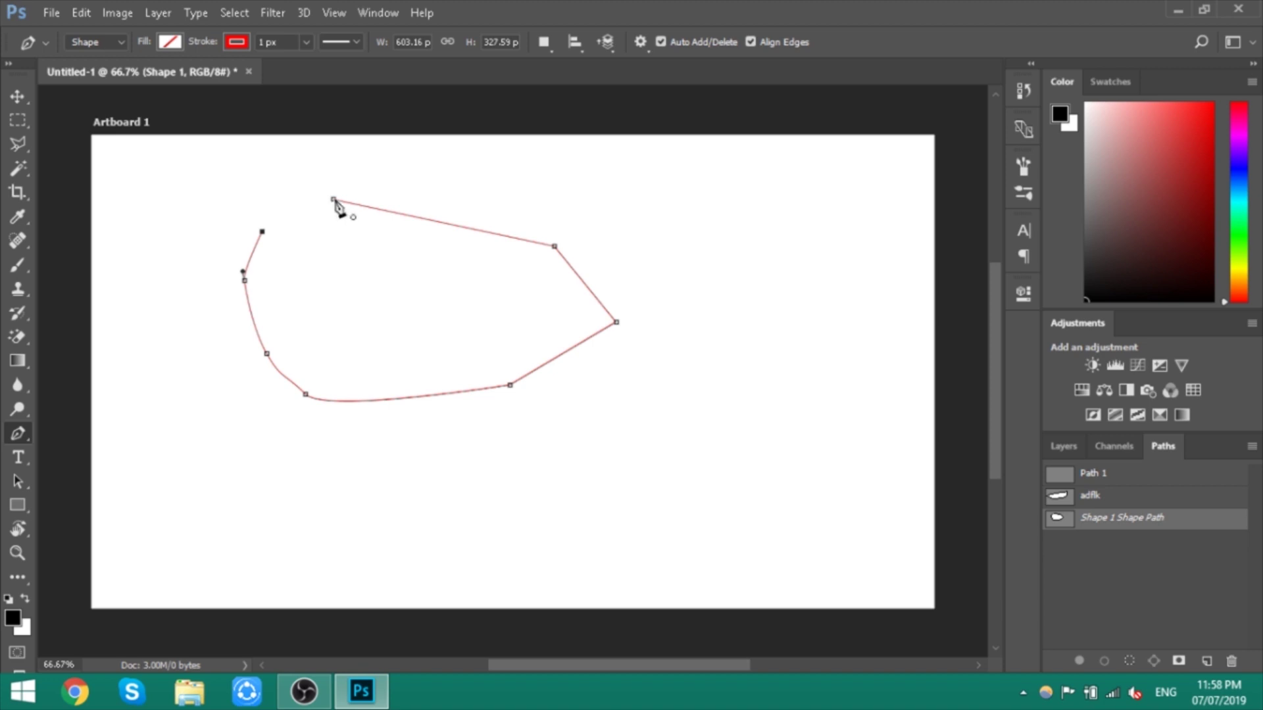
pyautogui.click(333, 200)
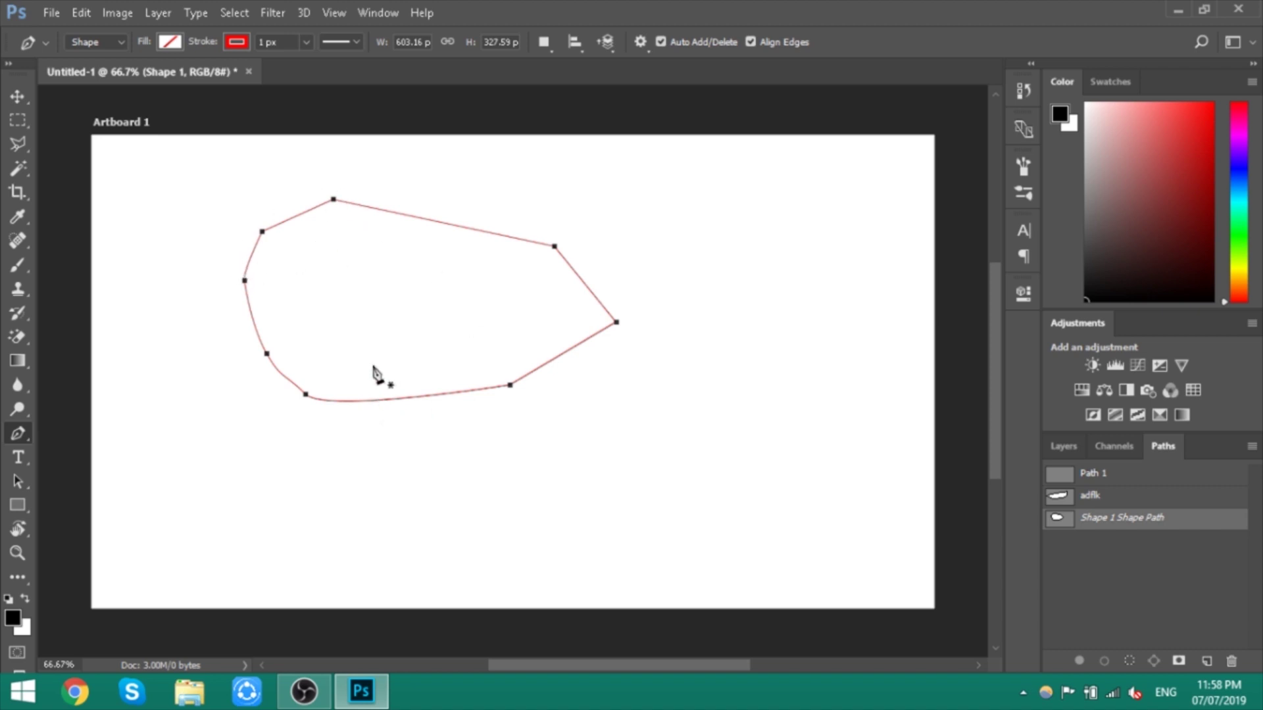
# Step: Set the new shape's fill to dark gray and switch to the Move tool
pyautogui.click(1052, 452)
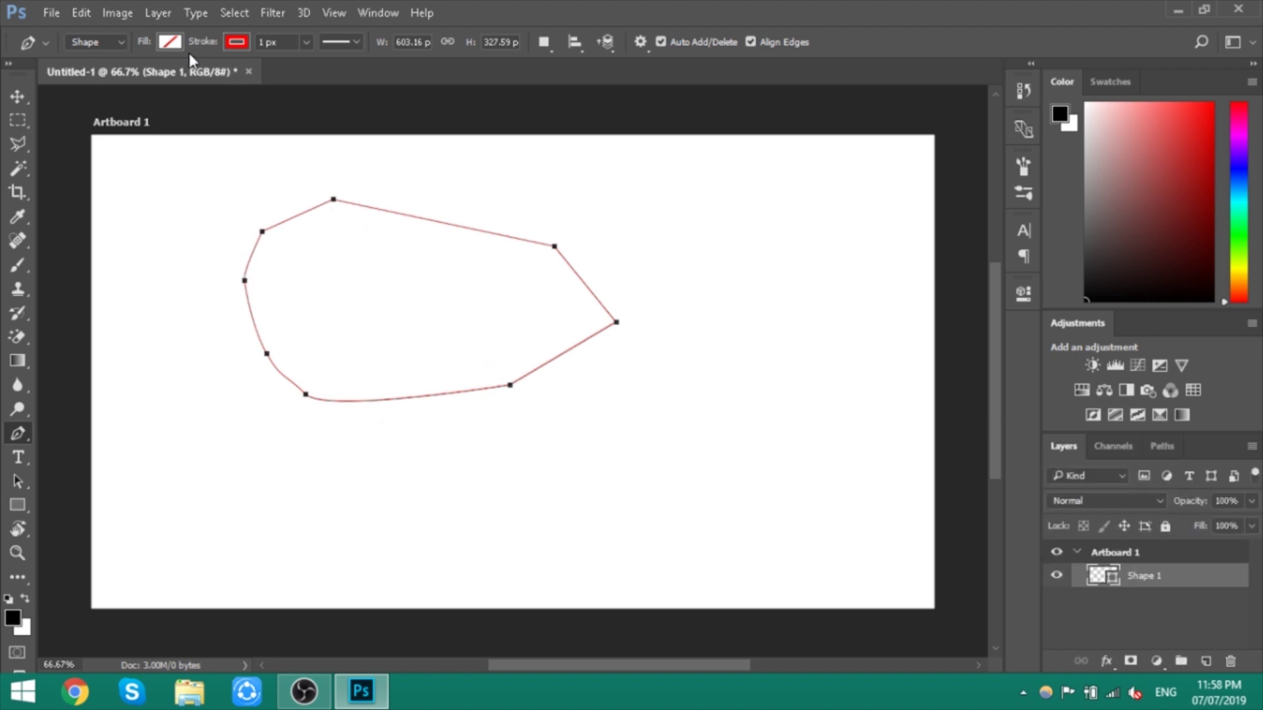
pyautogui.click(170, 43)
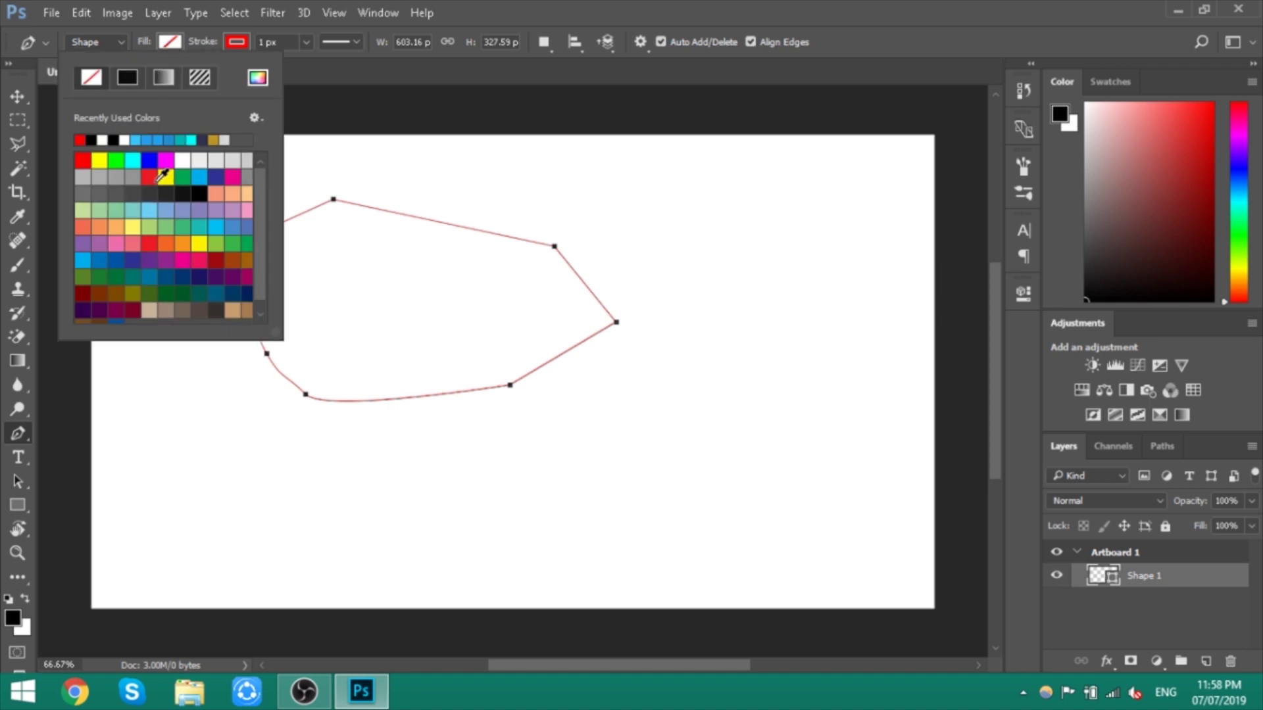
pyautogui.click(151, 177)
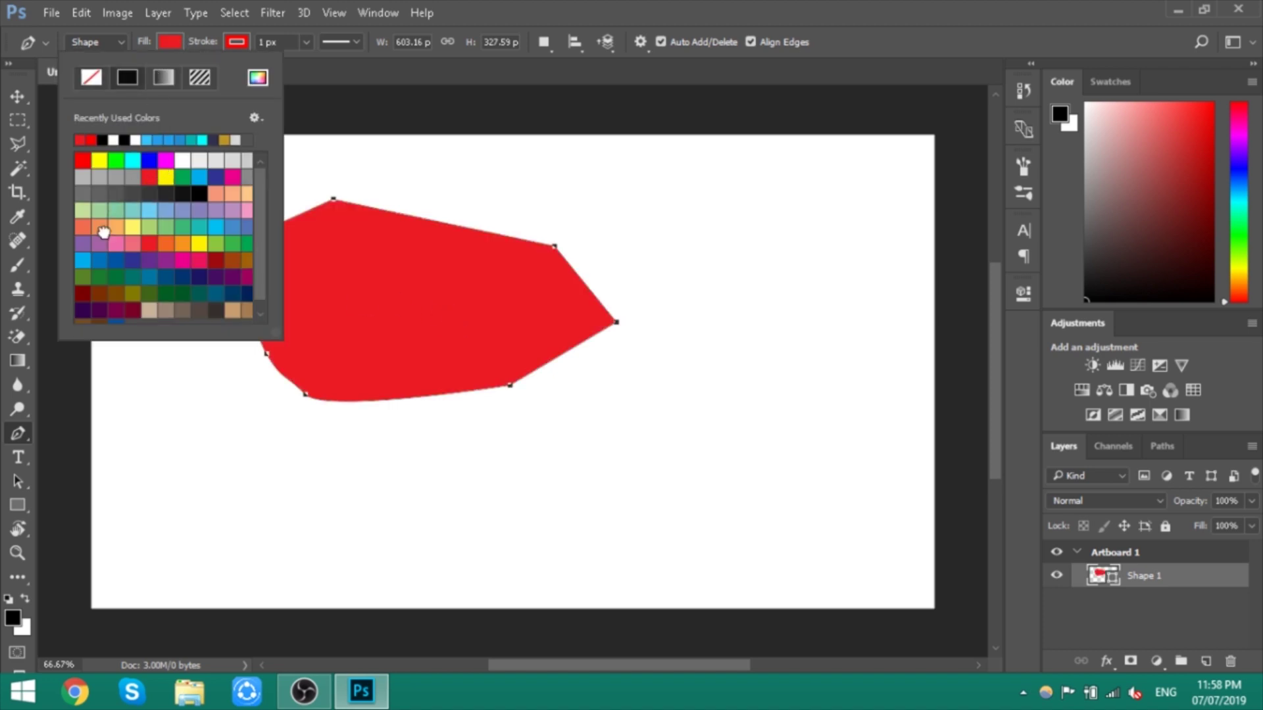
pyautogui.click(102, 227)
pyautogui.click(122, 195)
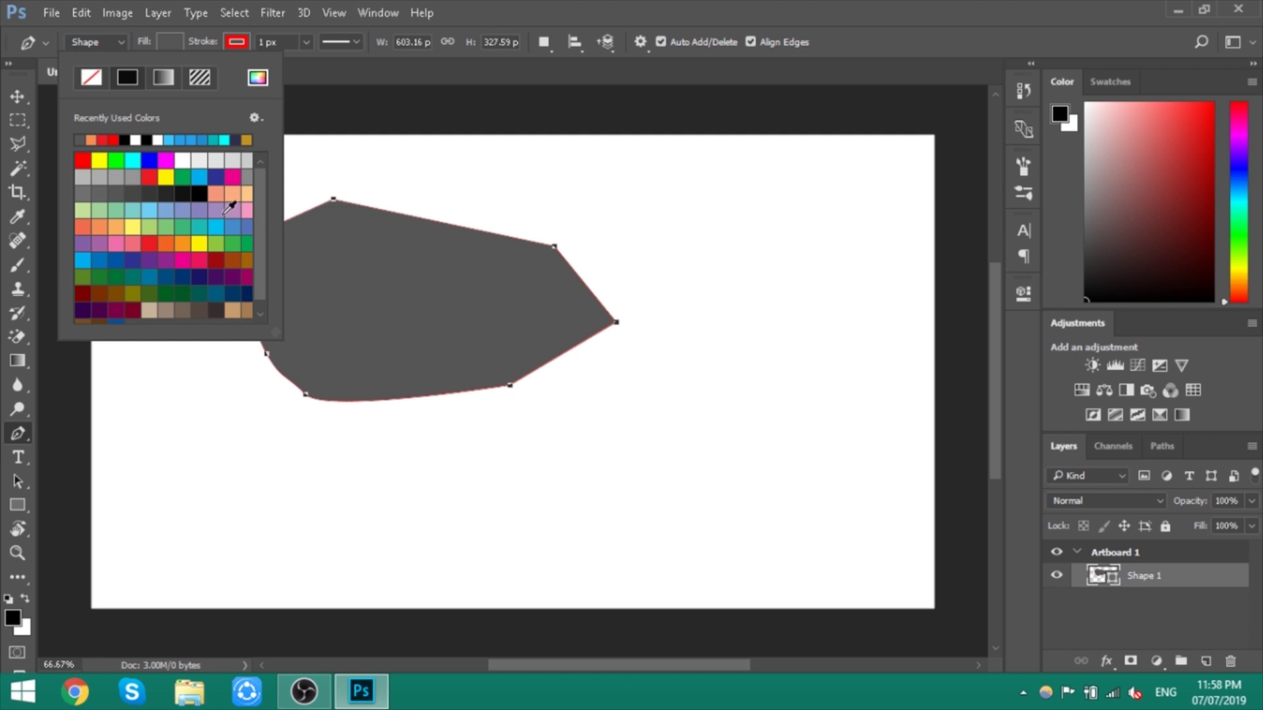
pyautogui.press('Escape')
pyautogui.press('v')
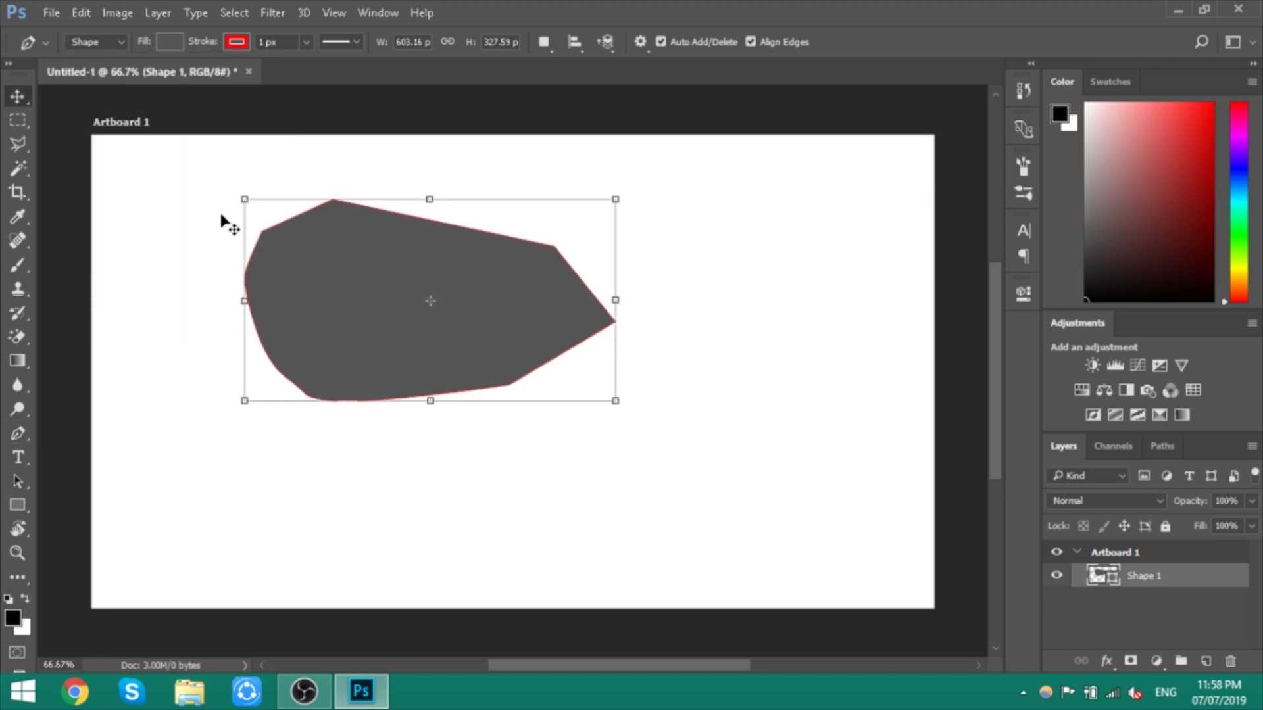
pyautogui.click(773, 248)
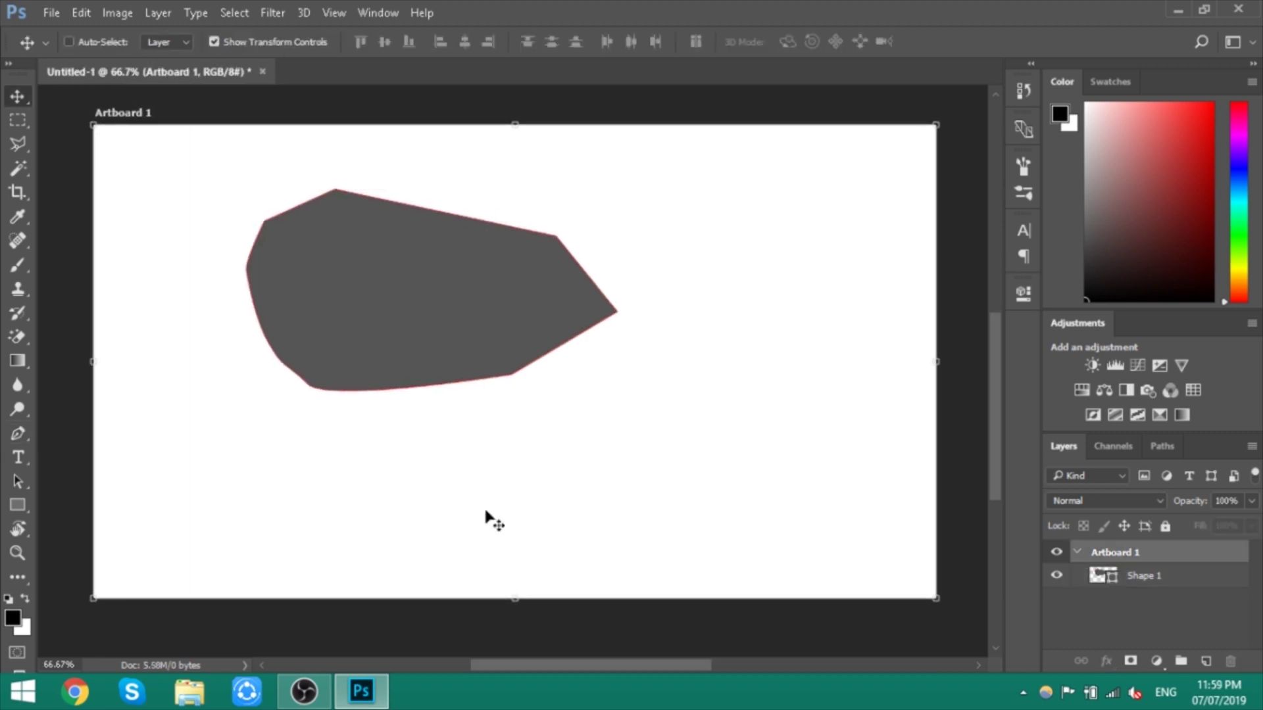